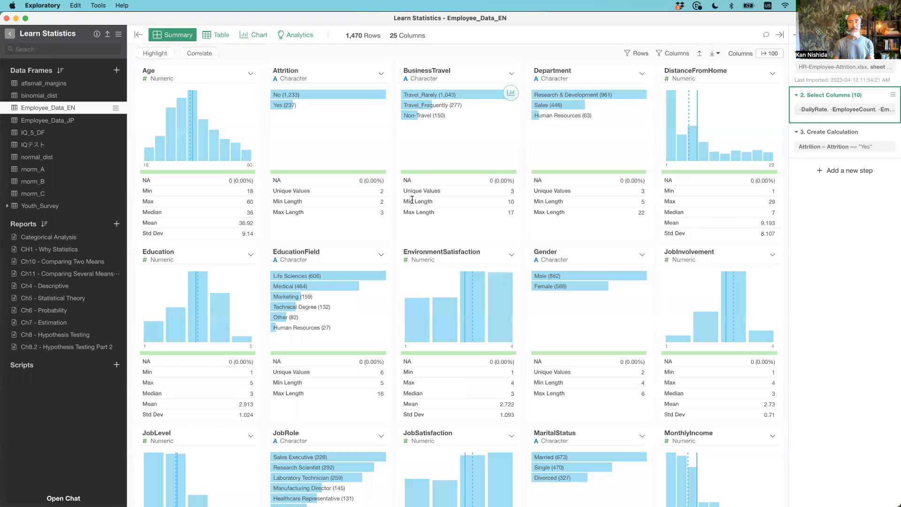
# Step: Examine the column summaries of the employee data with the data frame list collapsed, focusing on the MonthlyIncome distribution
pyautogui.scroll(-5, 422, 200)
pyautogui.click(725, 270)
pyautogui.scroll(-2, 726, 270)
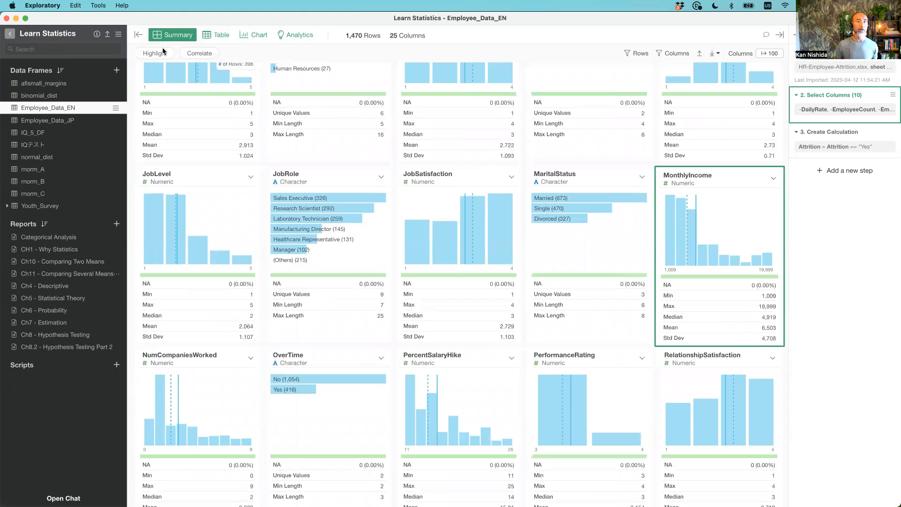
pyautogui.click(138, 36)
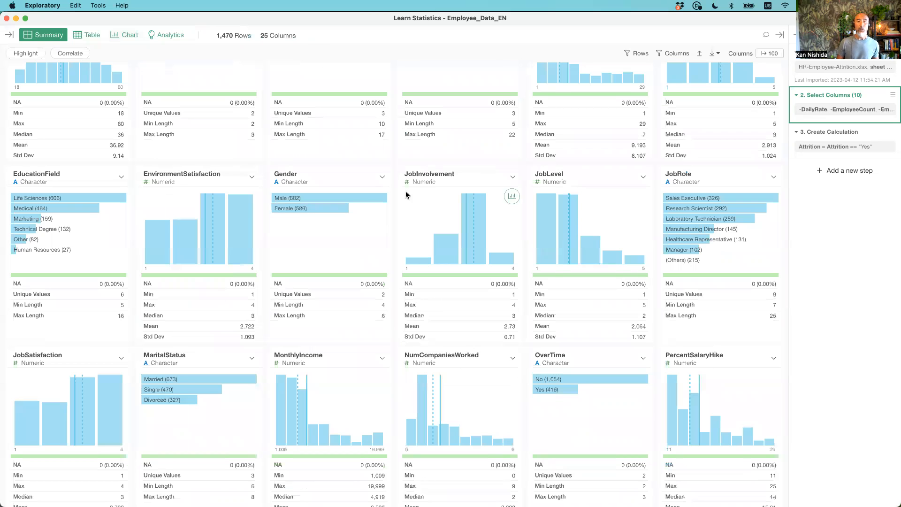
pyautogui.scroll(4, 311, 233)
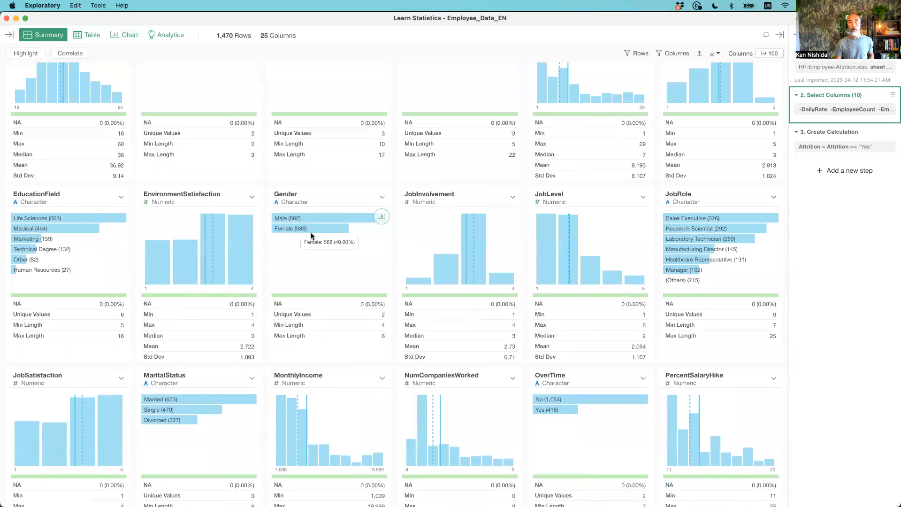
pyautogui.scroll(-4, 452, 219)
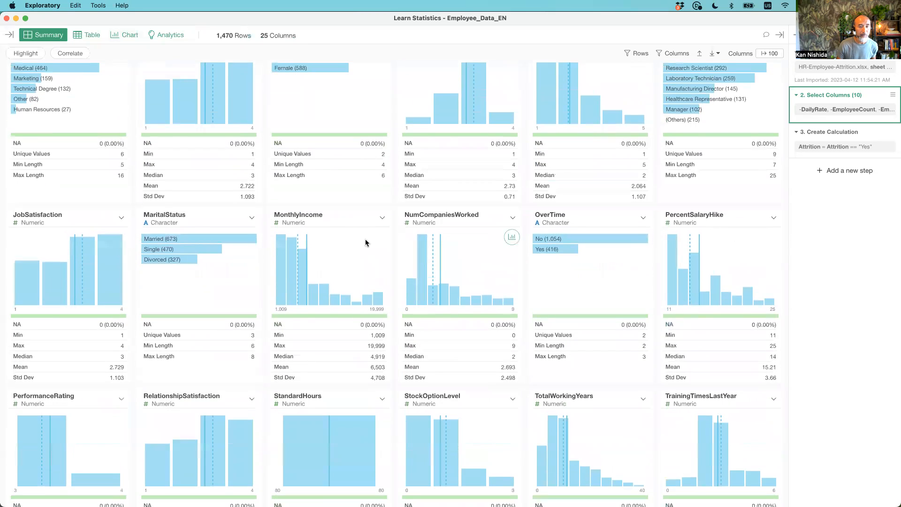
pyautogui.click(357, 243)
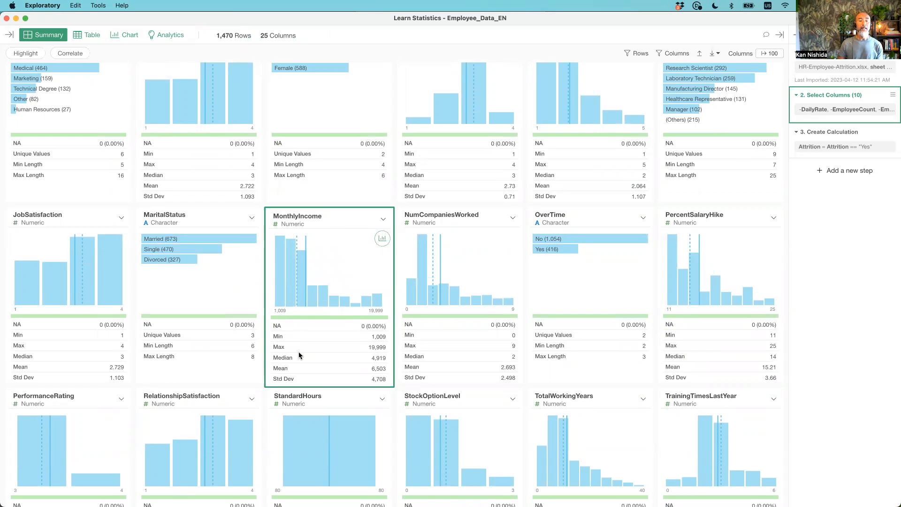
pyautogui.scroll(5, 299, 351)
# Step: Create a Scatter (No Aggregation) chart with Age on the X axis and MonthlyIncome on the Y axis
pyautogui.click(122, 35)
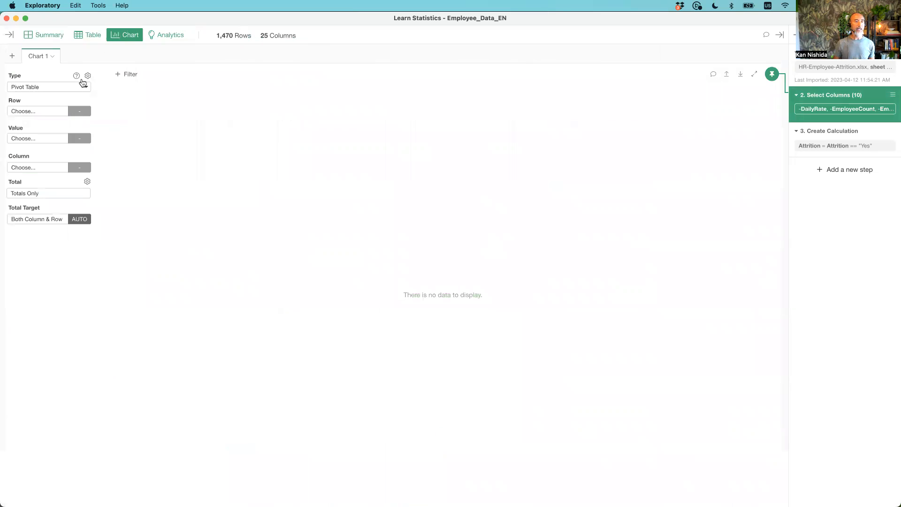
pyautogui.click(38, 89)
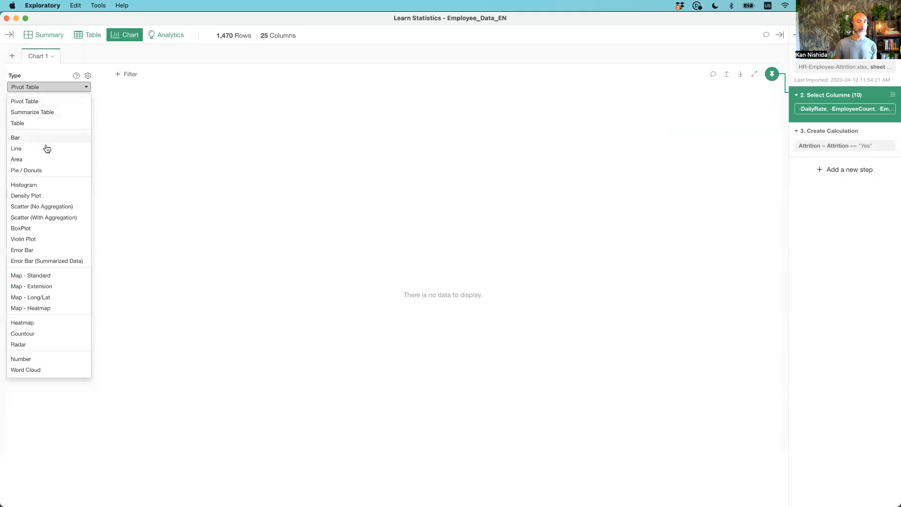
pyautogui.click(43, 205)
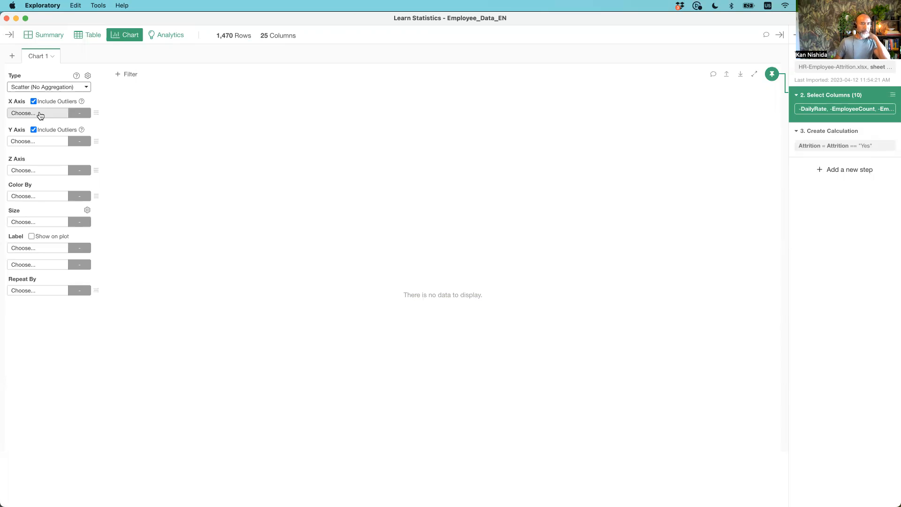
pyautogui.click(38, 142)
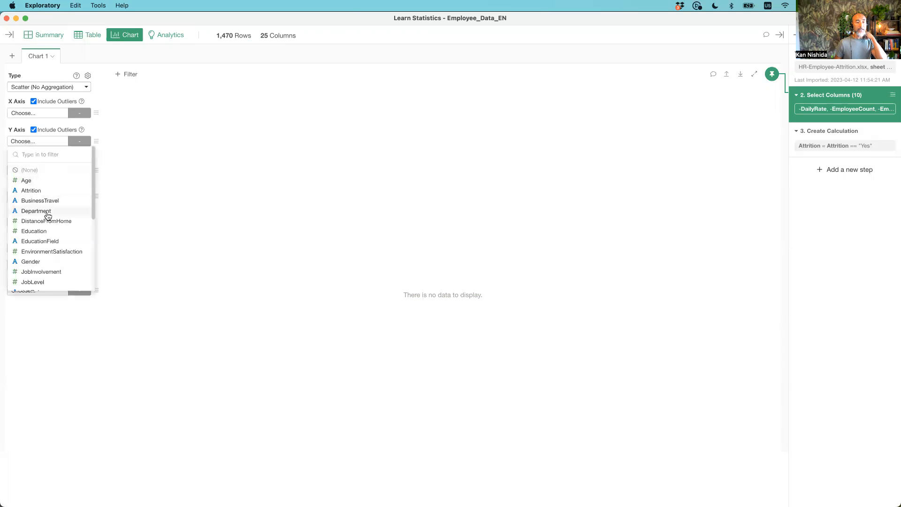
pyautogui.scroll(-5, 48, 216)
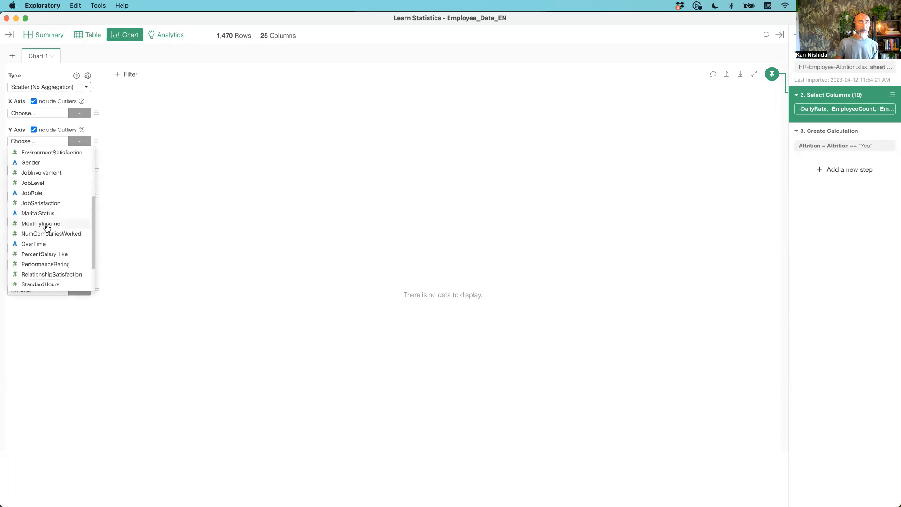
pyautogui.click(47, 225)
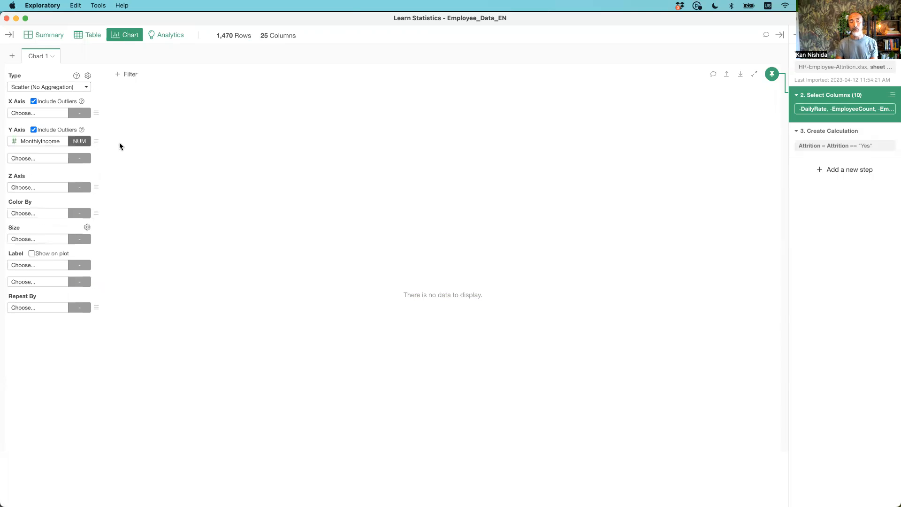
pyautogui.click(33, 113)
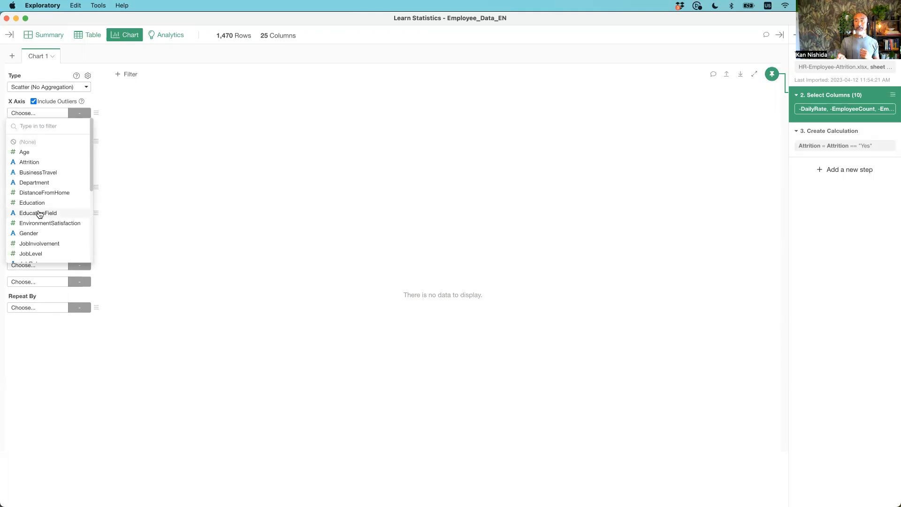
pyautogui.click(39, 153)
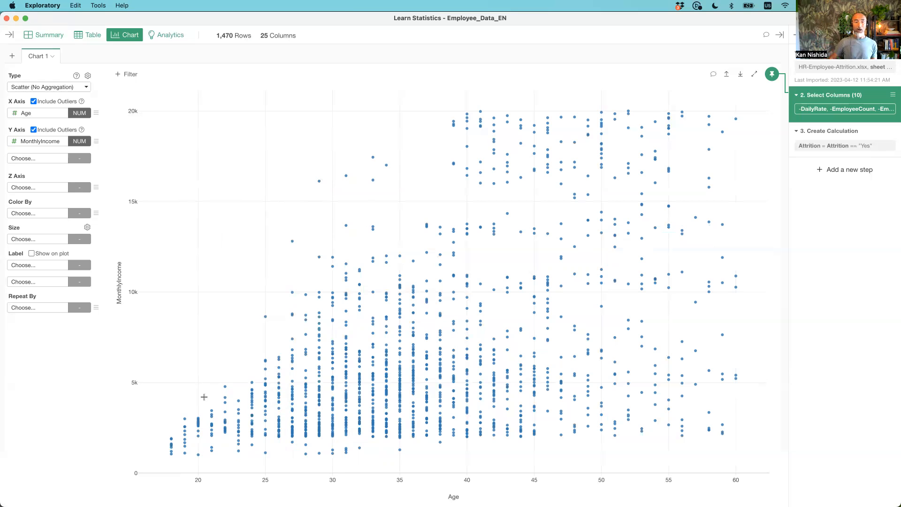
# Step: Add a Linear Regression trend line for MonthlyIncome to the scatter chart and close its settings
pyautogui.click(96, 142)
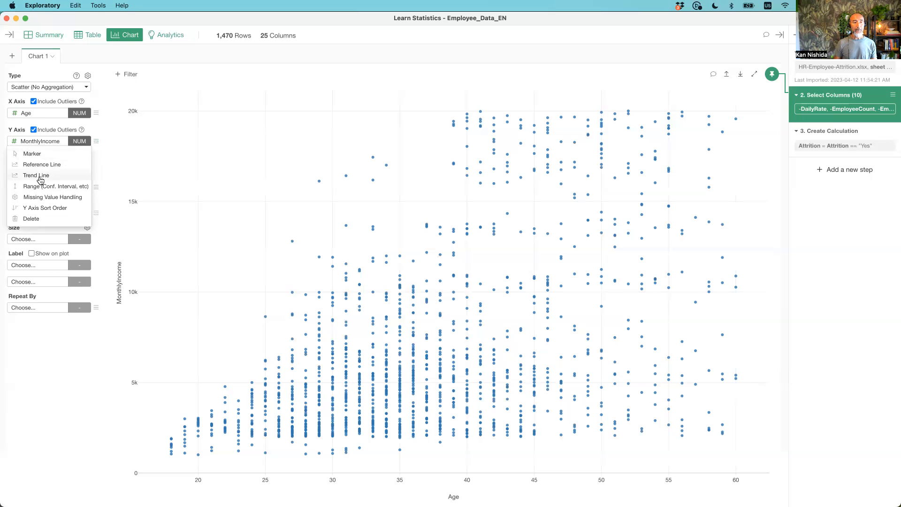
pyautogui.click(41, 180)
pyautogui.click(51, 182)
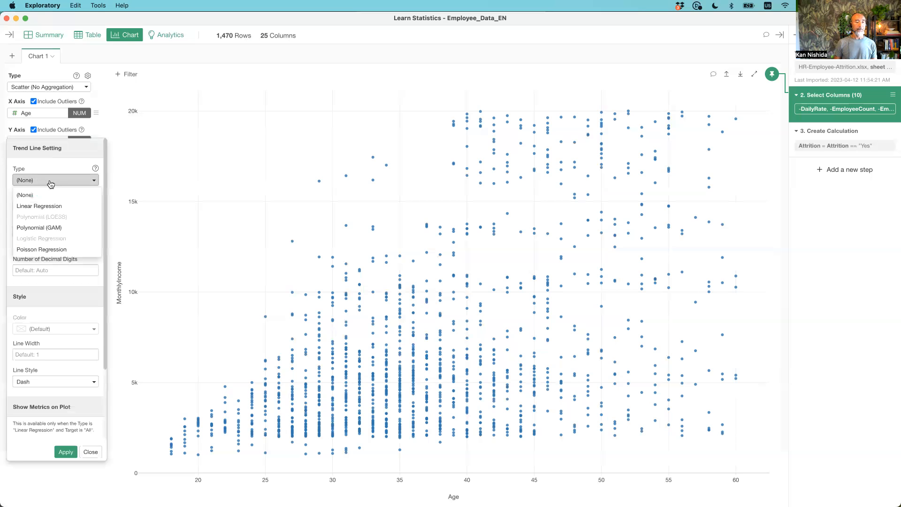
pyautogui.click(50, 210)
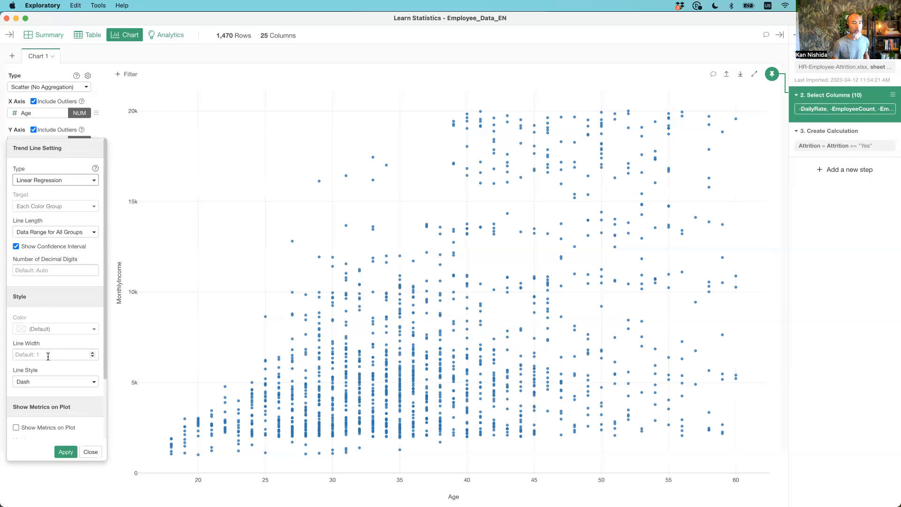
pyautogui.click(66, 453)
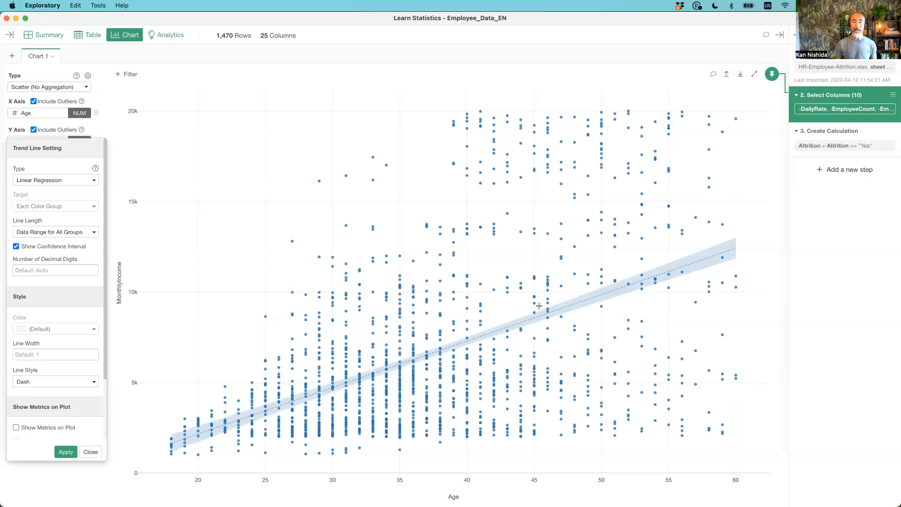
pyautogui.moveTo(573, 301)
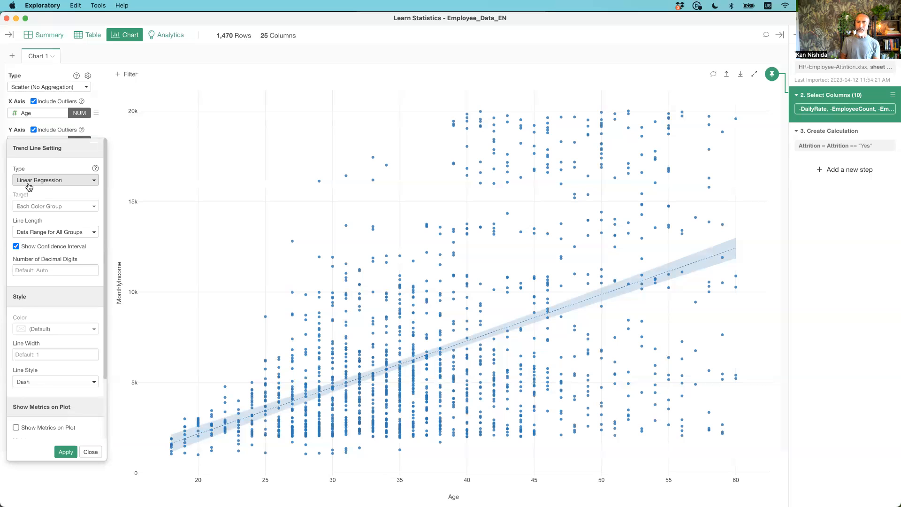
pyautogui.click(90, 452)
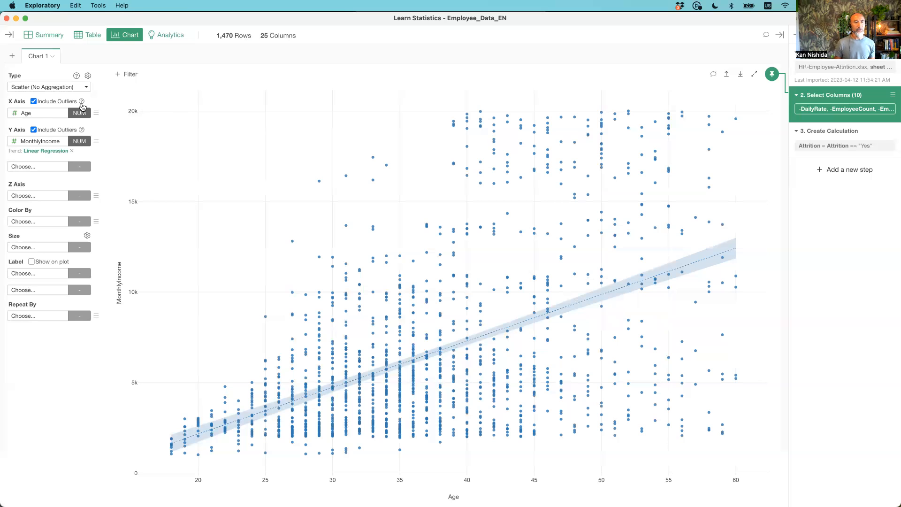
pyautogui.click(41, 117)
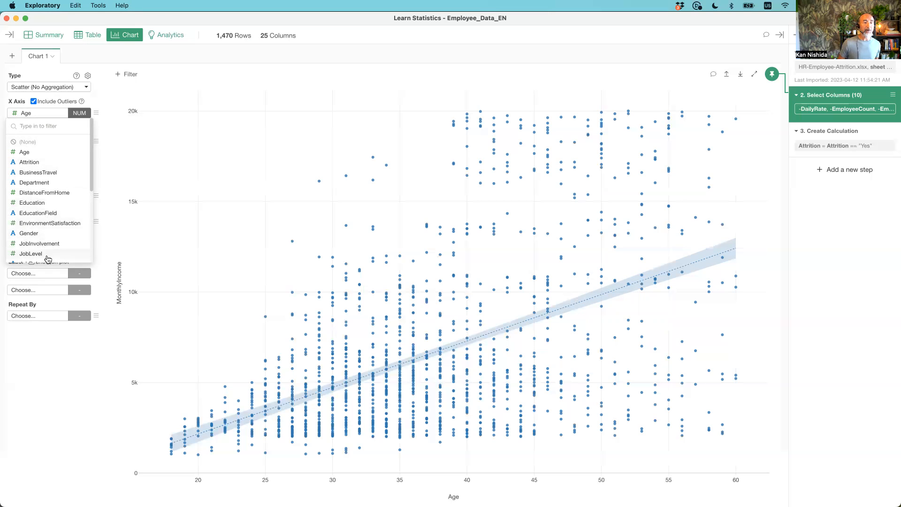
pyautogui.scroll(-5, 51, 184)
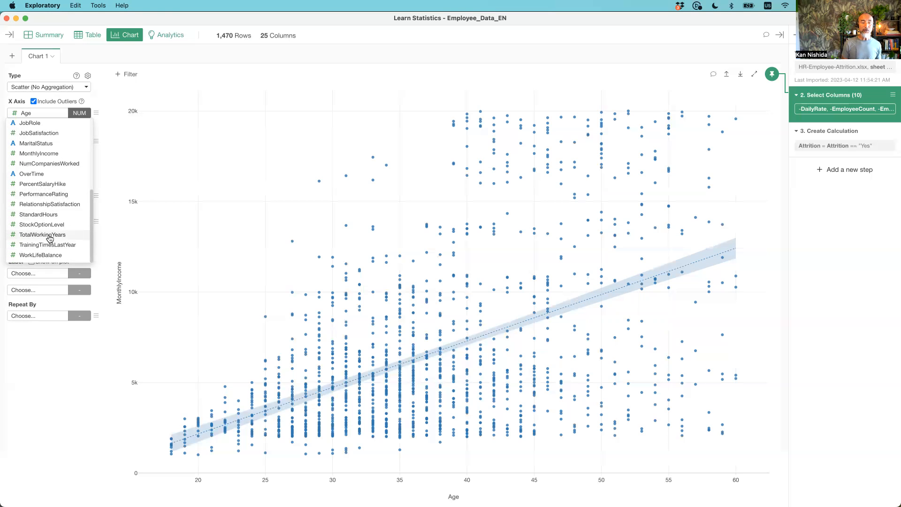
pyautogui.click(113, 102)
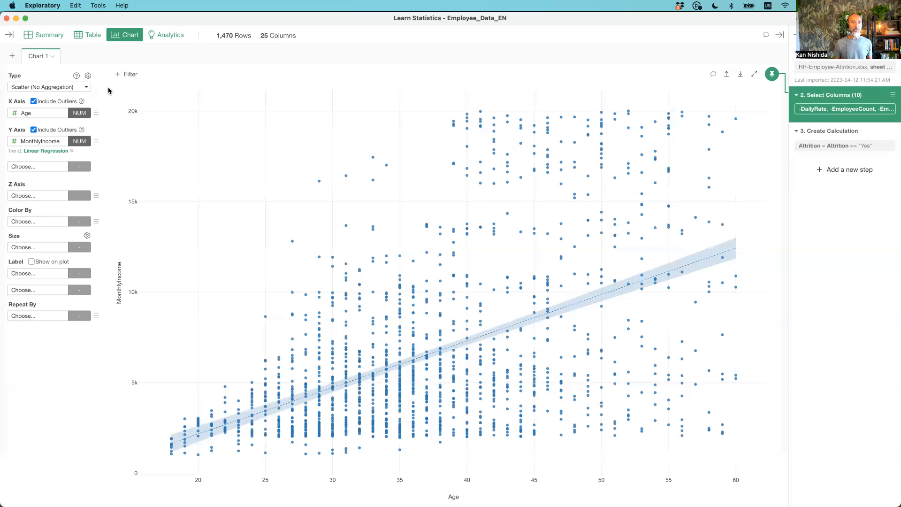
# Step: Add a second chart of type Bar with JobRole on the X axis
pyautogui.click(14, 58)
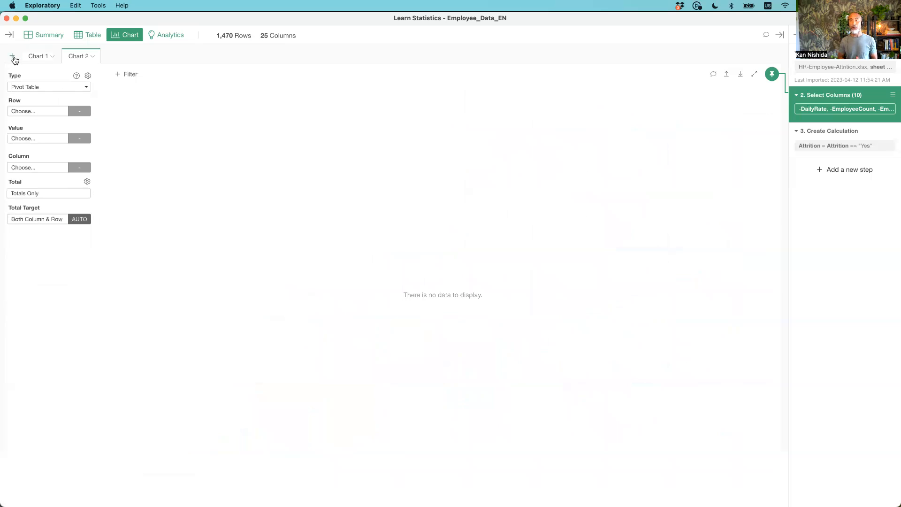
pyautogui.click(49, 89)
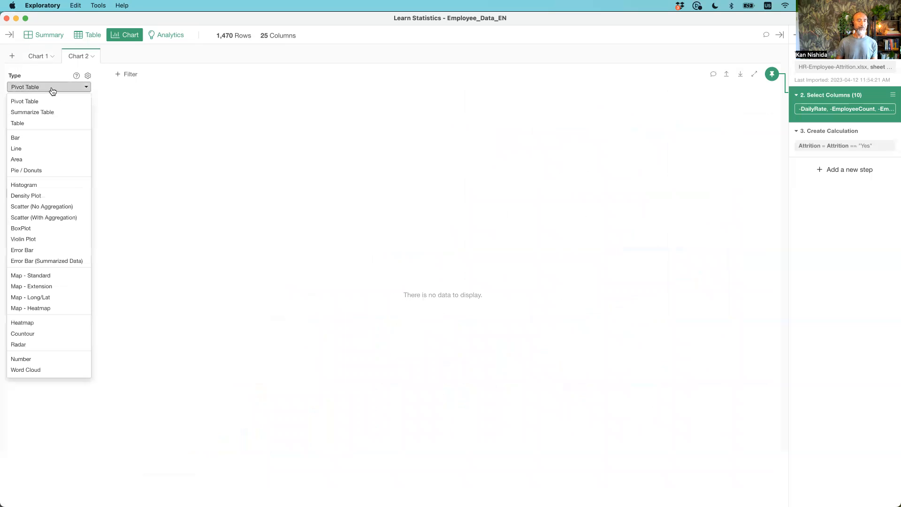
pyautogui.click(37, 138)
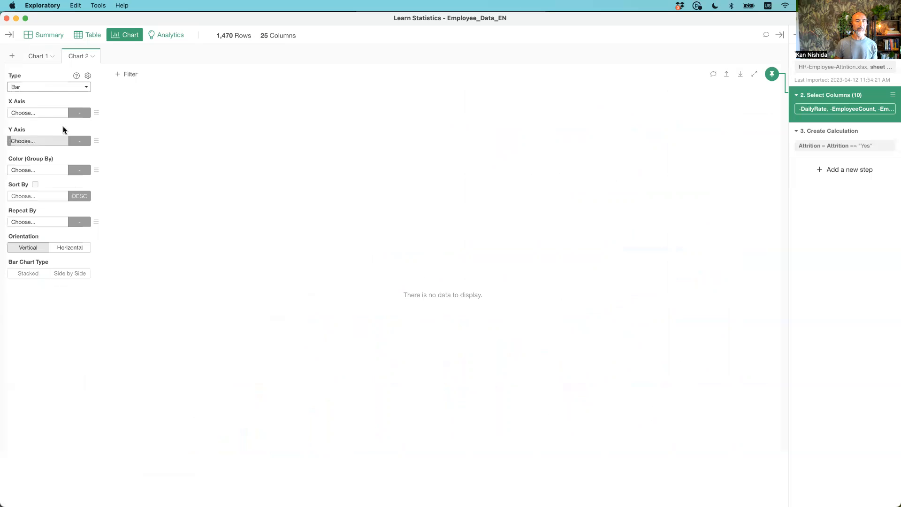
pyautogui.click(33, 114)
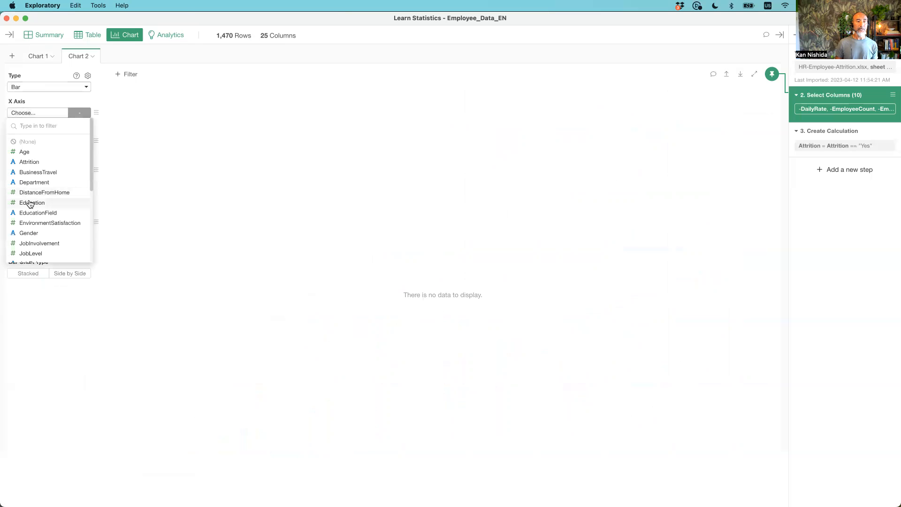
pyautogui.scroll(-3, 40, 206)
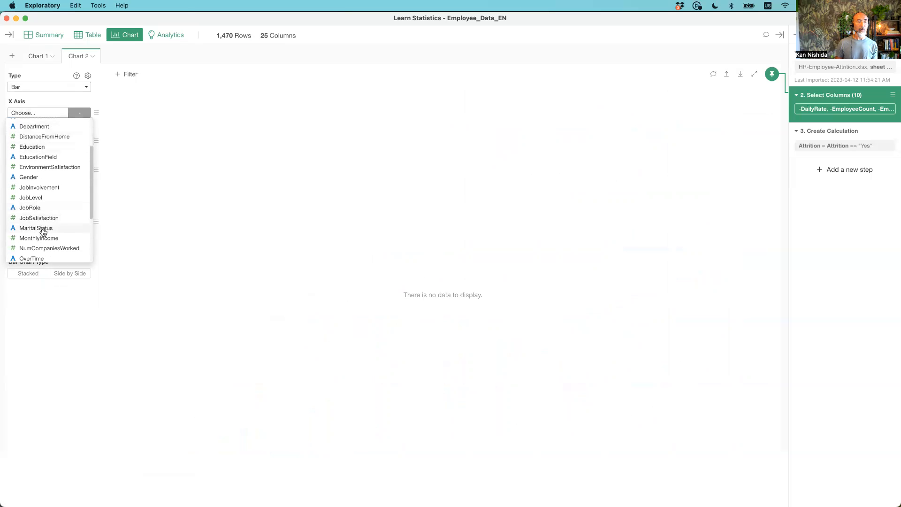
pyautogui.click(31, 208)
# Step: Plot the mean of MonthlyIncome on the Y axis and sort the job roles by it in descending order
pyautogui.click(35, 141)
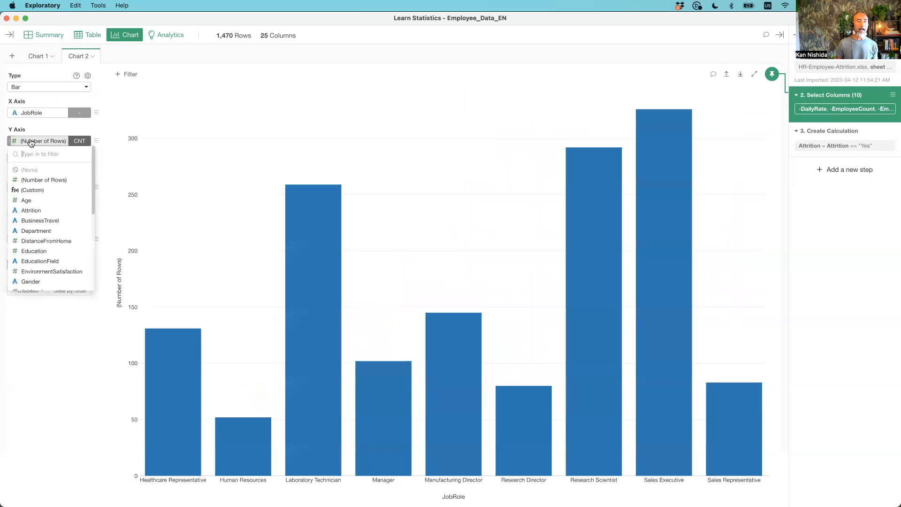
pyautogui.scroll(-5, 37, 233)
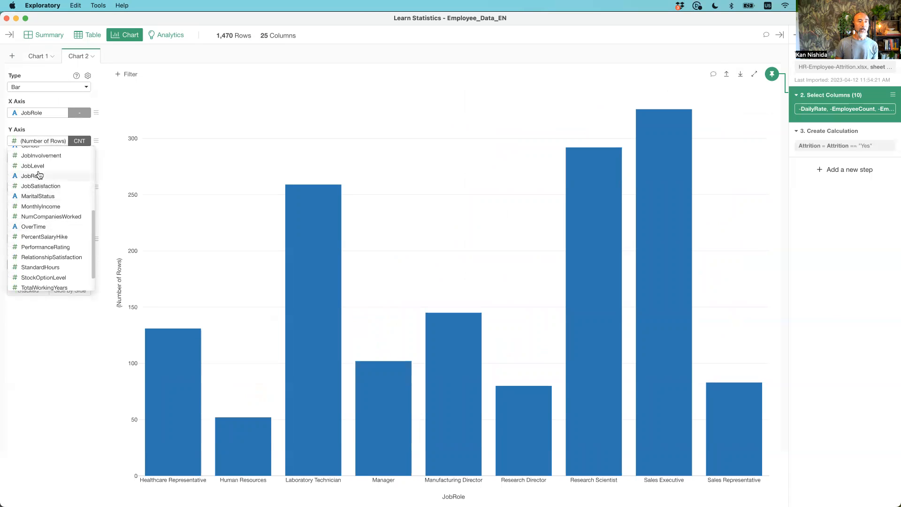
pyautogui.click(41, 206)
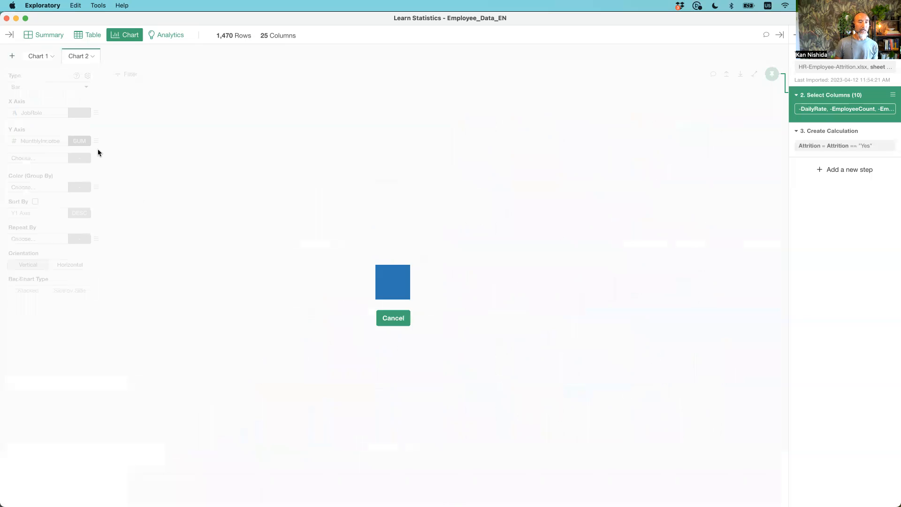
pyautogui.click(75, 144)
pyautogui.click(111, 169)
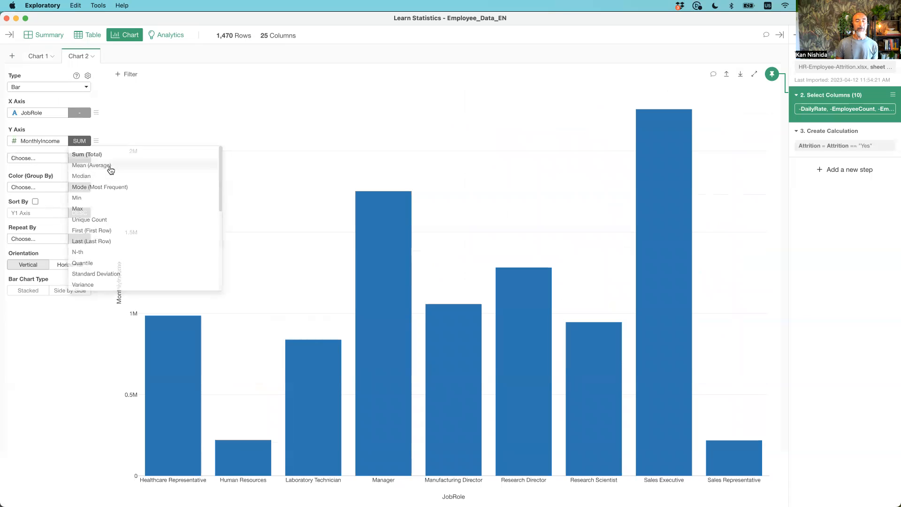
pyautogui.click(35, 201)
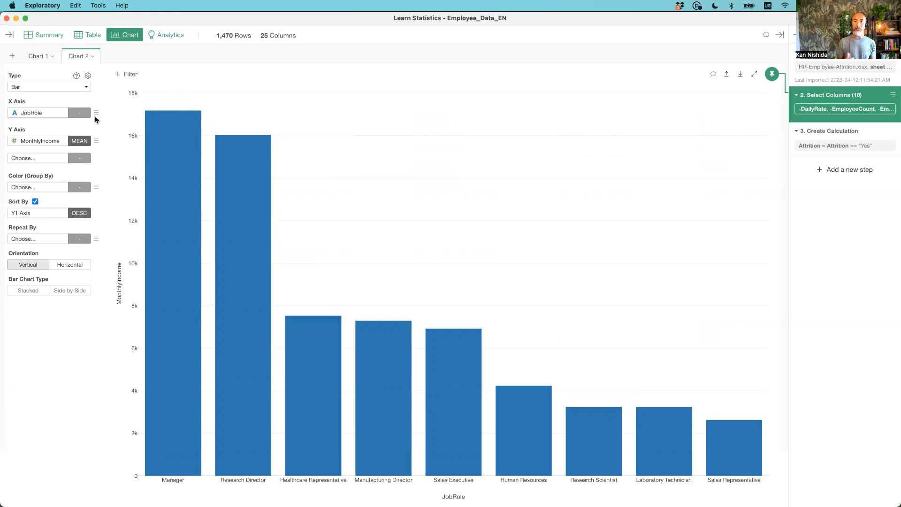
# Step: Change the JobRole and MonthlyIncome chart to a BoxPlot and examine the Manager box
pyautogui.click(52, 89)
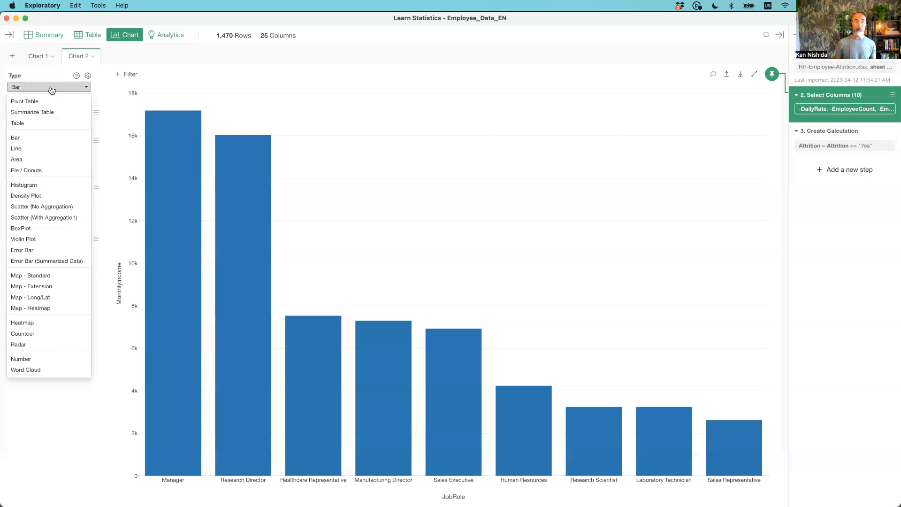
pyautogui.click(45, 229)
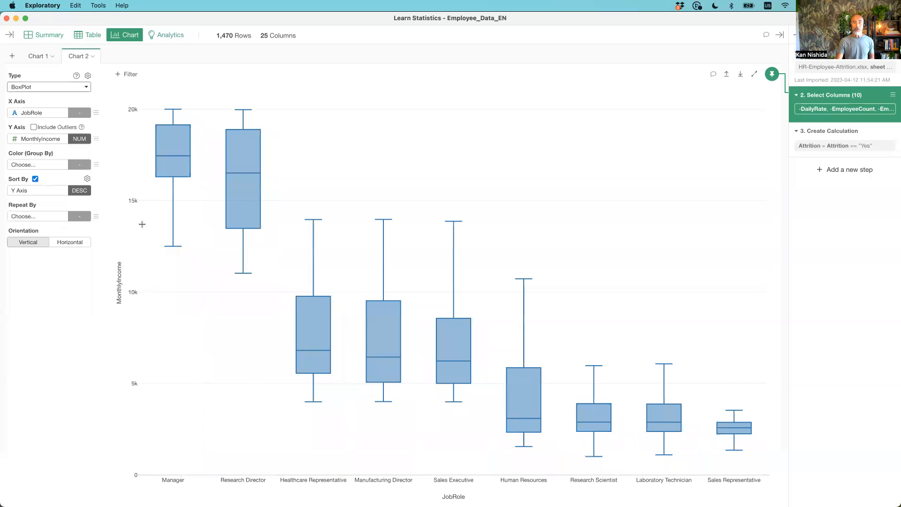
pyautogui.moveTo(172, 245)
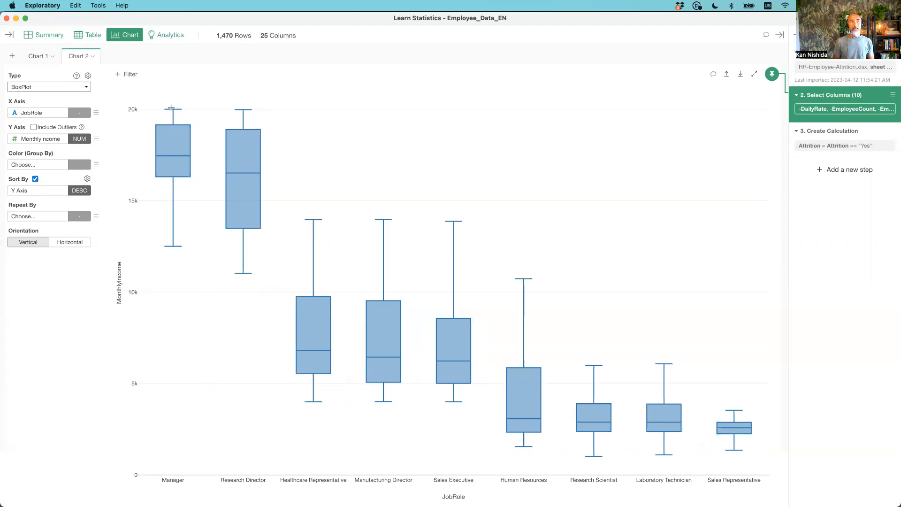
# Step: Change the JobRole and MonthlyIncome chart to an Error Bar with Circle markers and examine the Manager interval
pyautogui.click(43, 90)
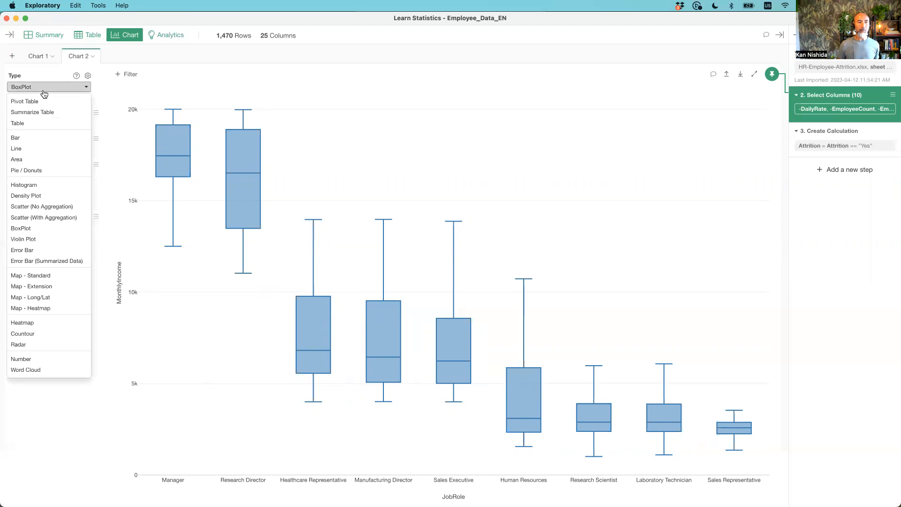
pyautogui.click(46, 253)
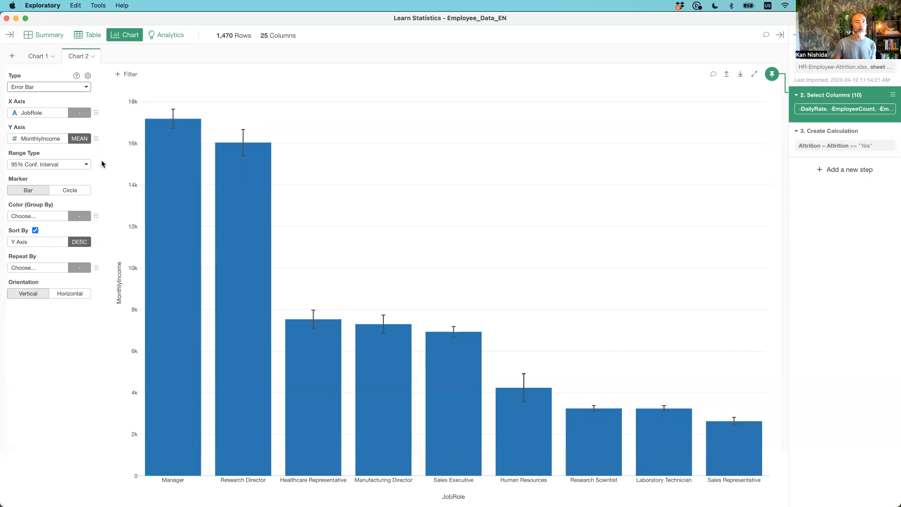
pyautogui.click(69, 191)
pyautogui.moveTo(173, 118)
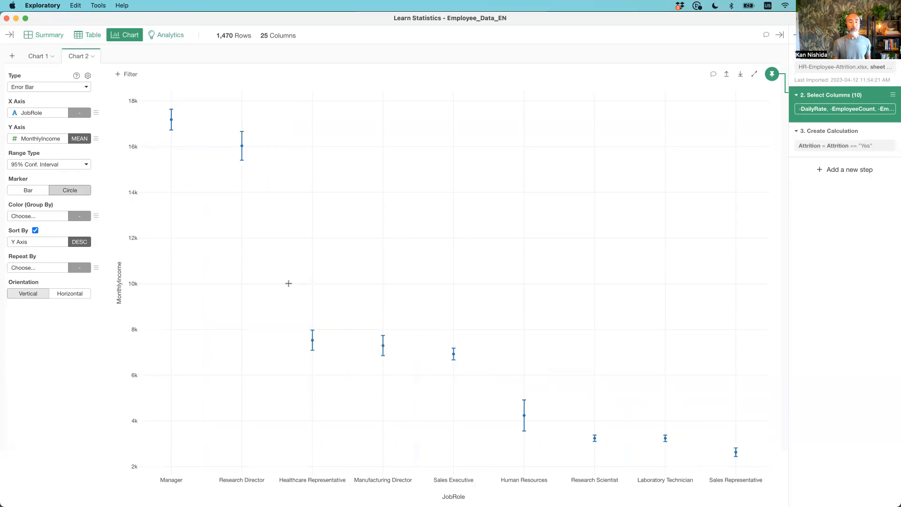
# Step: Examine the Healthcare Representative to Sales Executive confidence intervals up close, restore the full range, and inspect Research Director and Human Resources
pyautogui.moveTo(355, 318); pyautogui.dragTo(351, 375)
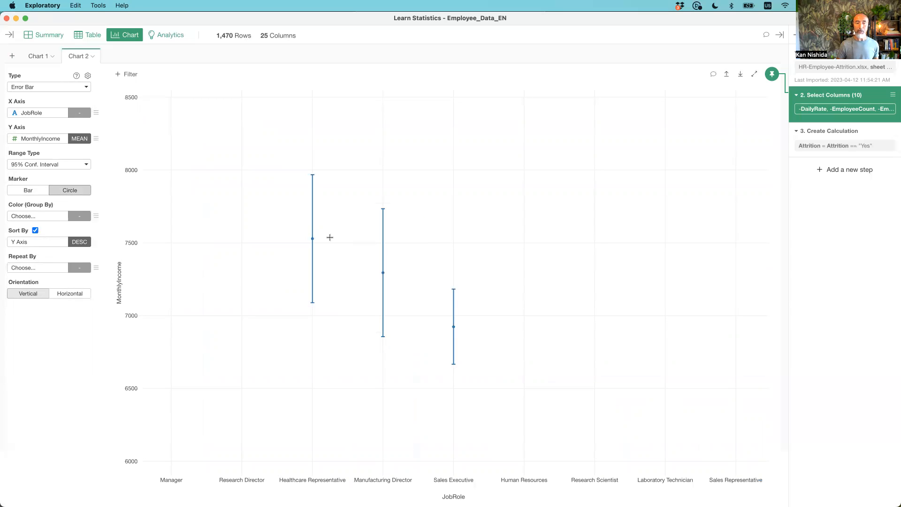
pyautogui.moveTo(382, 280)
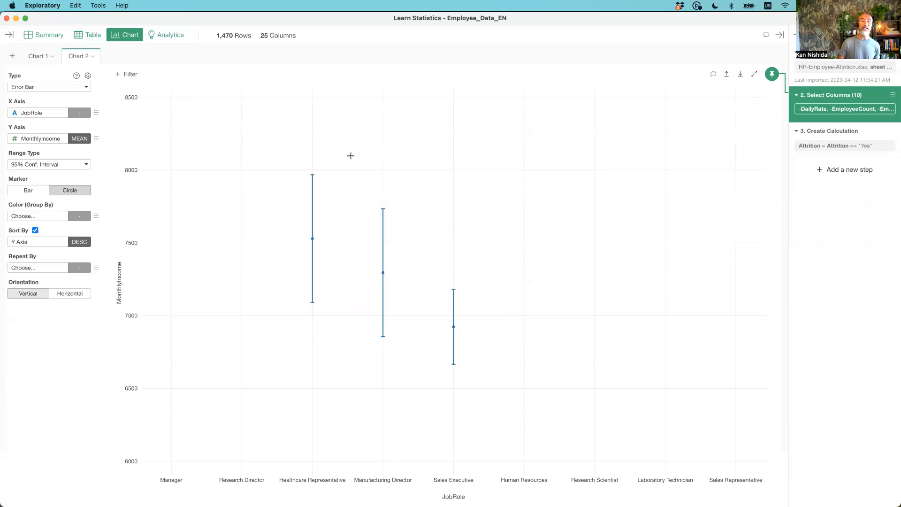
pyautogui.doubleClick(348, 193)
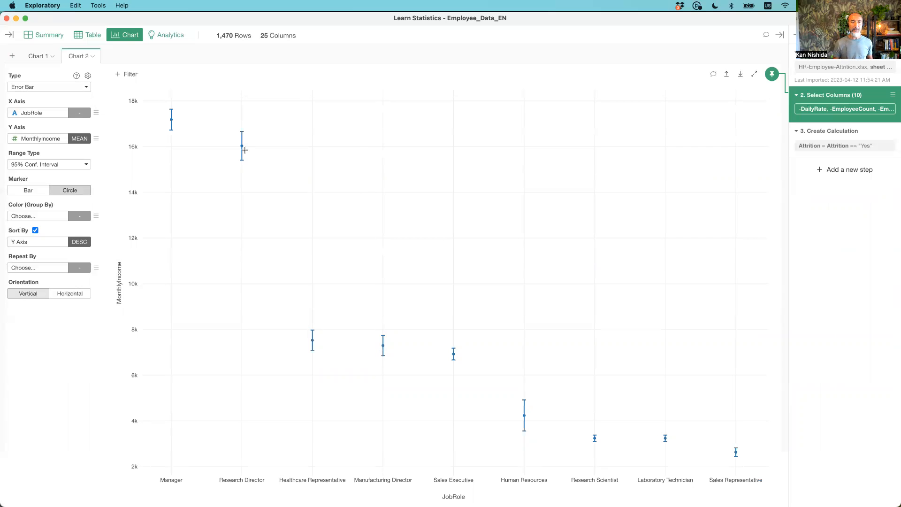
pyautogui.moveTo(243, 147)
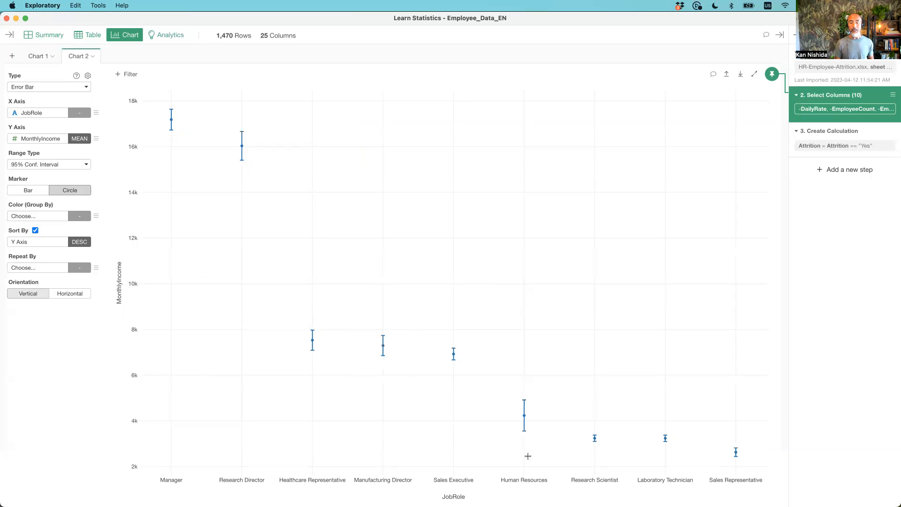
pyautogui.moveTo(526, 412)
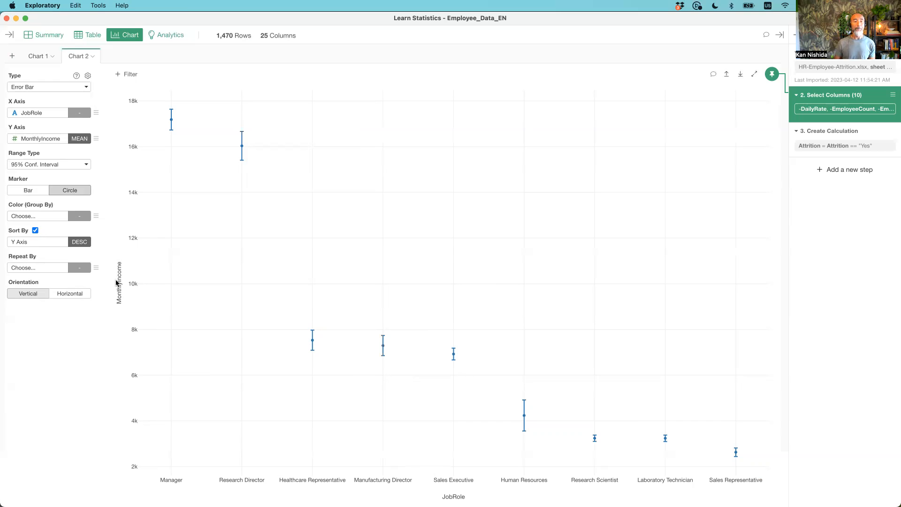
# Step: Return to the Age and MonthlyIncome scatter chart and look through the columns available for its X axis
pyautogui.moveTo(36, 56)
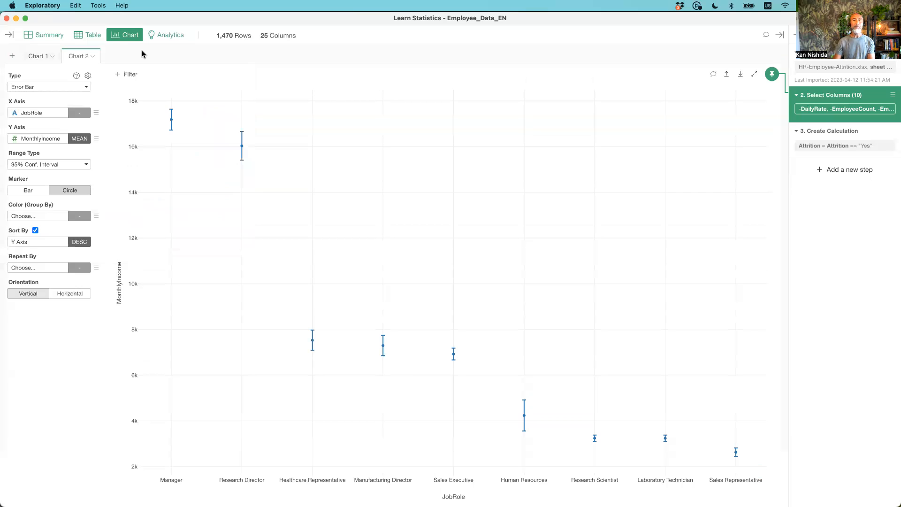
pyautogui.click(39, 55)
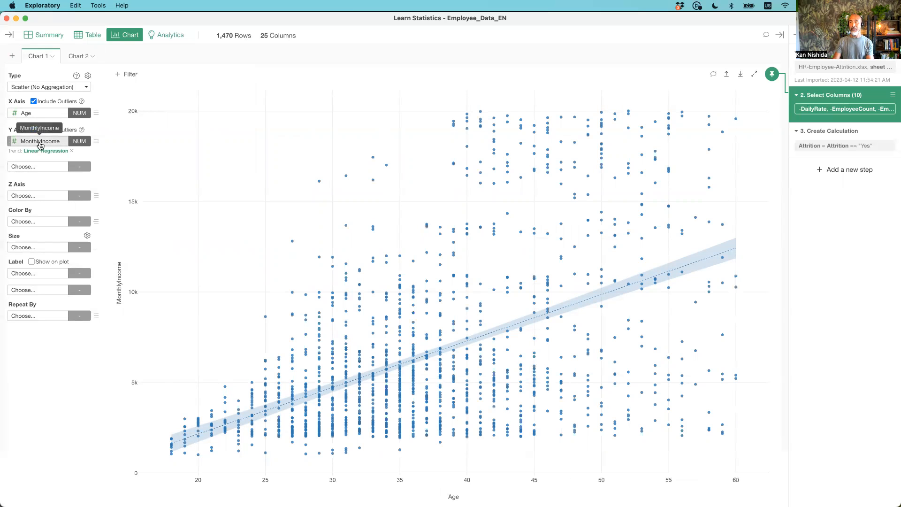
pyautogui.click(35, 113)
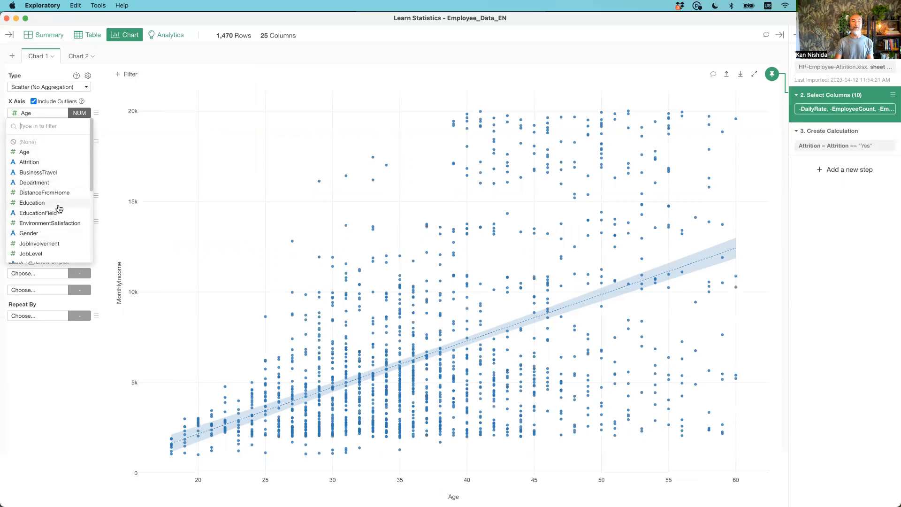
pyautogui.click(190, 60)
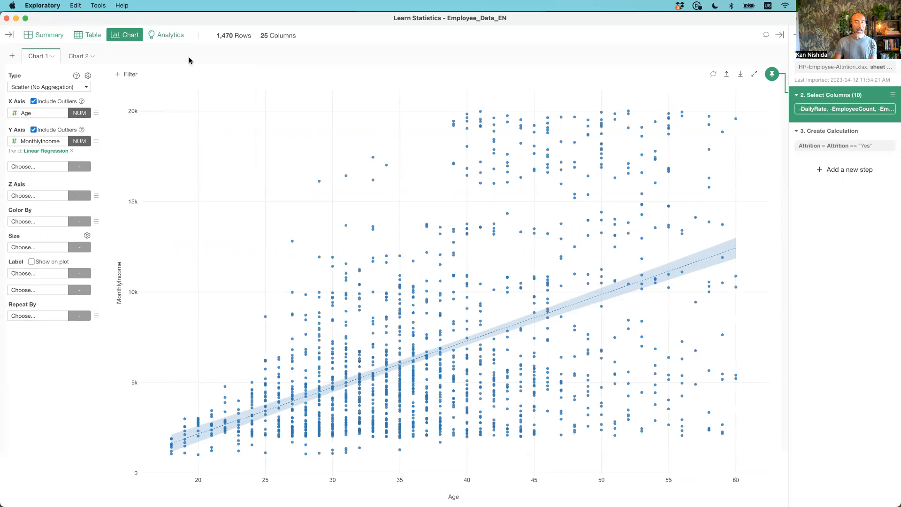
# Step: Correlate all columns in the data summary against MonthlyIncome
pyautogui.click(52, 34)
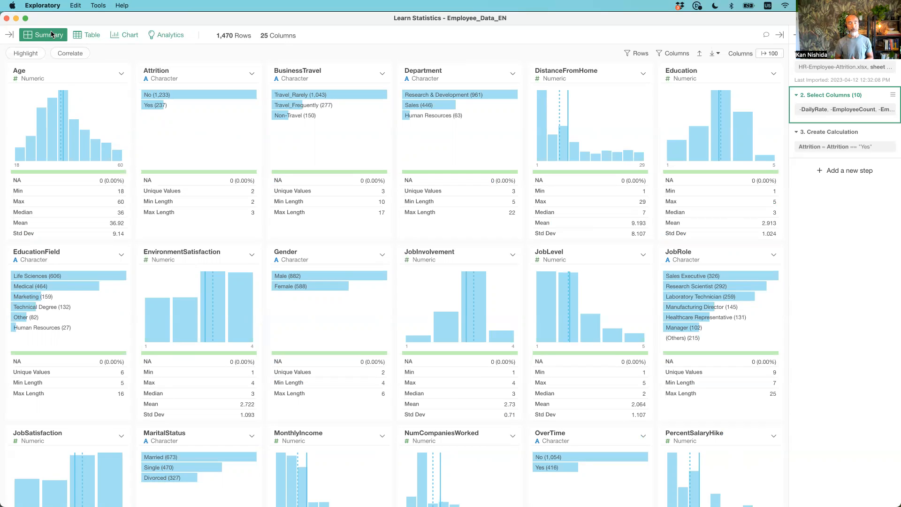
pyautogui.click(69, 53)
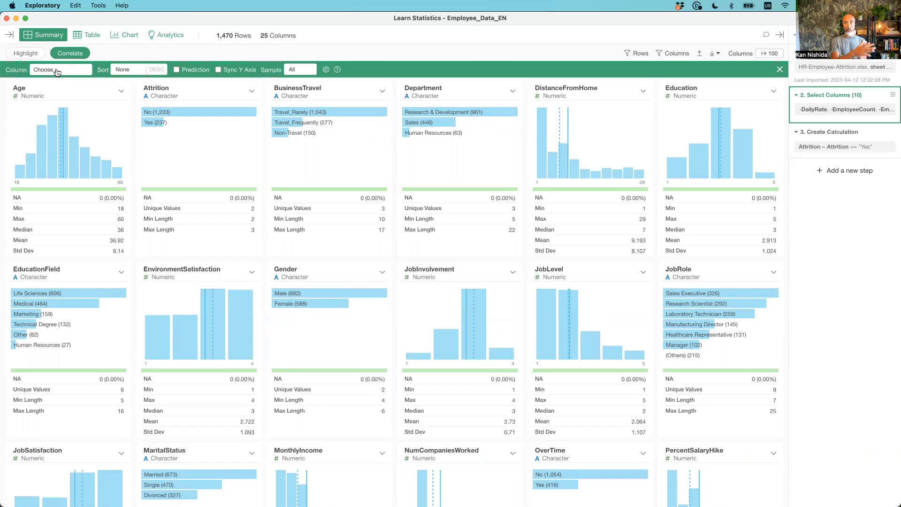
pyautogui.click(56, 71)
pyautogui.scroll(-5, 66, 160)
pyautogui.scroll(-2, 66, 159)
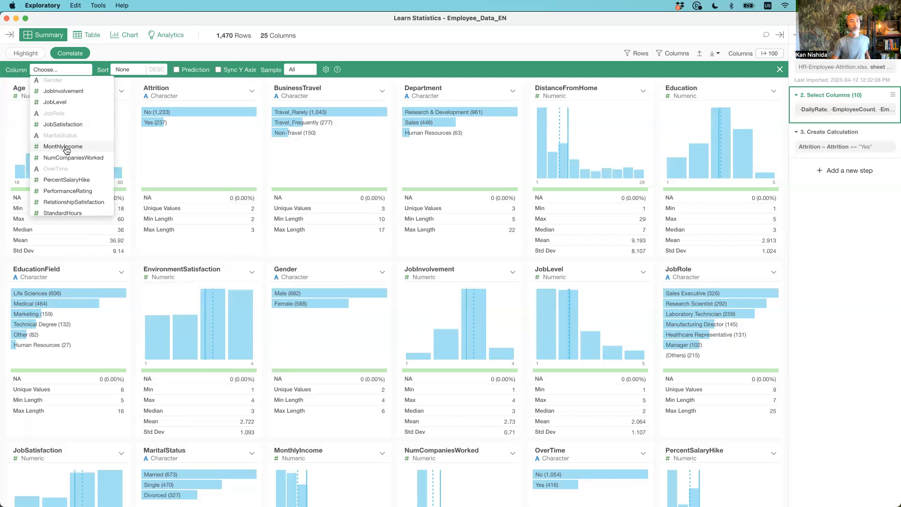
pyautogui.click(66, 150)
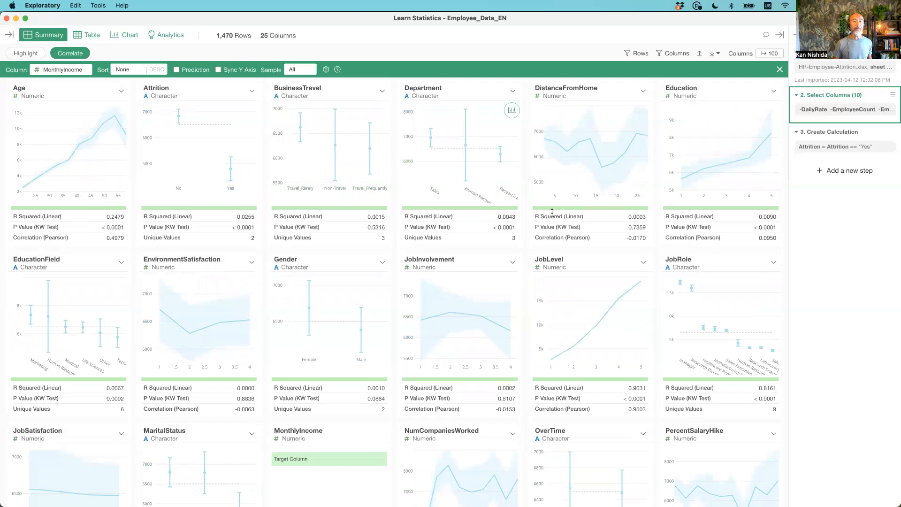
# Step: Look over every column's relationship with MonthlyIncome and inspect points along the Age trend
pyautogui.scroll(-10, 473, 253)
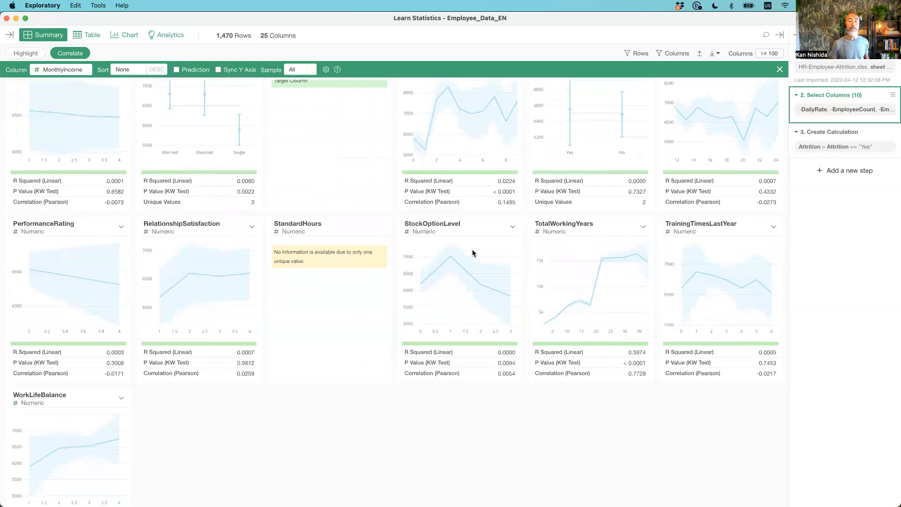
pyautogui.scroll(10, 472, 251)
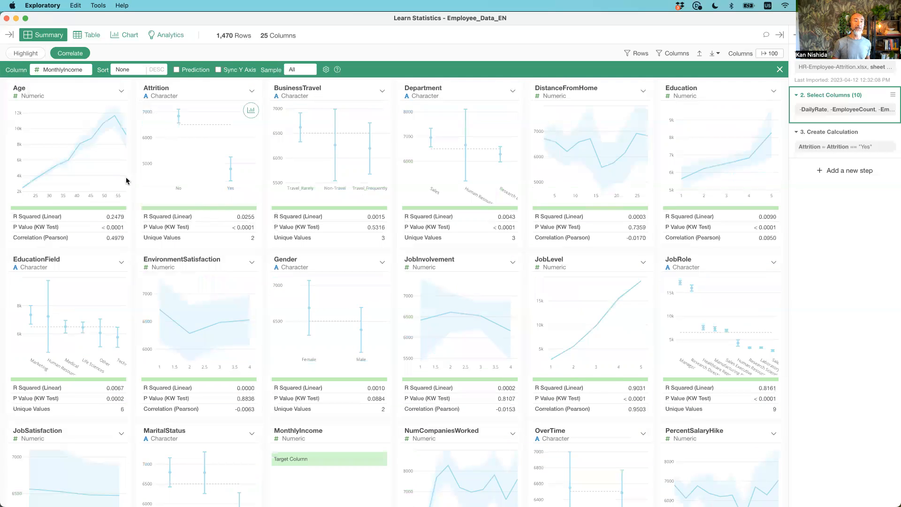
pyautogui.click(61, 98)
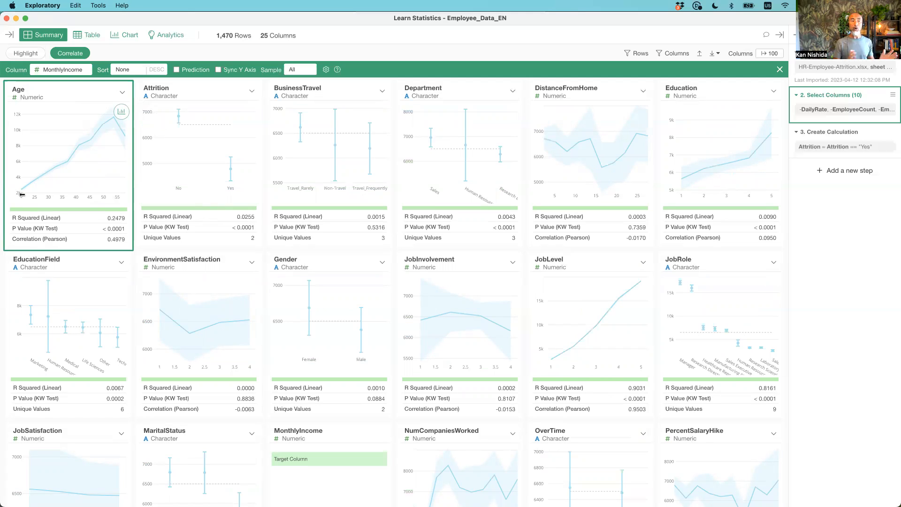
pyautogui.moveTo(24, 186)
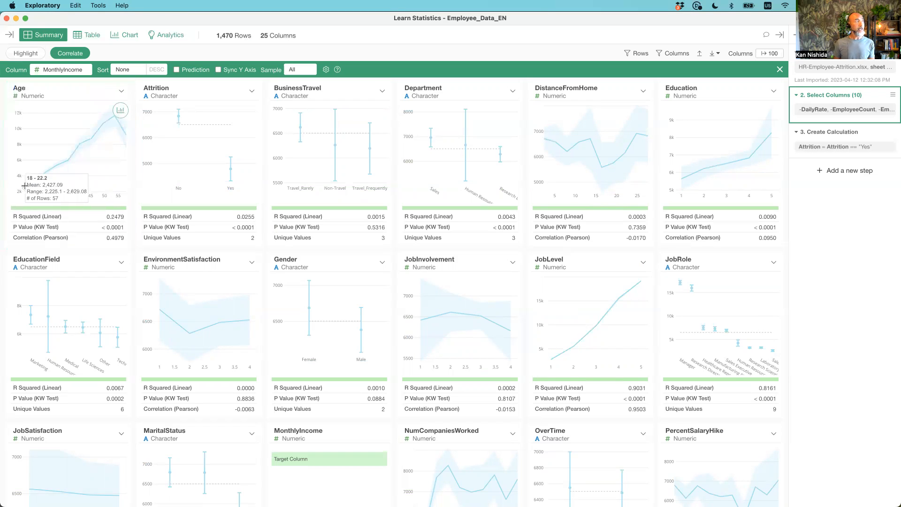
pyautogui.moveTo(82, 142)
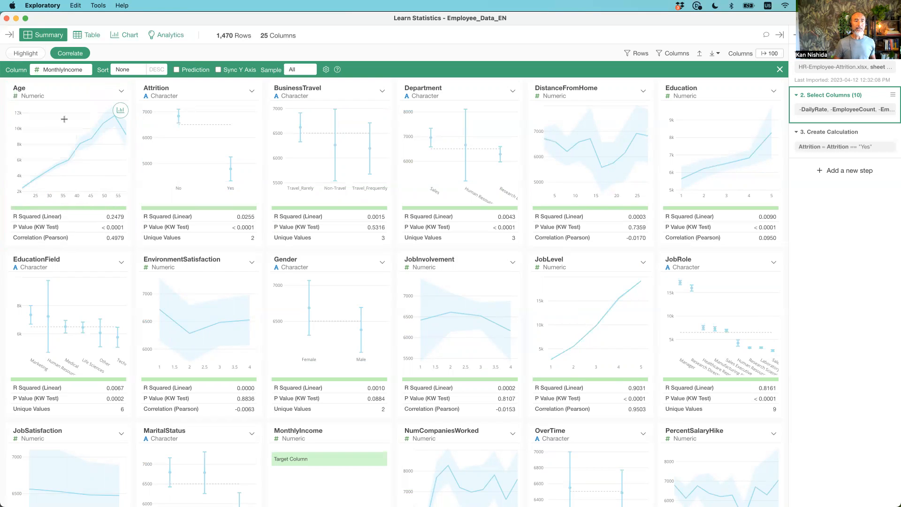
# Step: Compare MonthlyIncome for the Yes and No groups of Attrition in the correlation summary
pyautogui.click(195, 100)
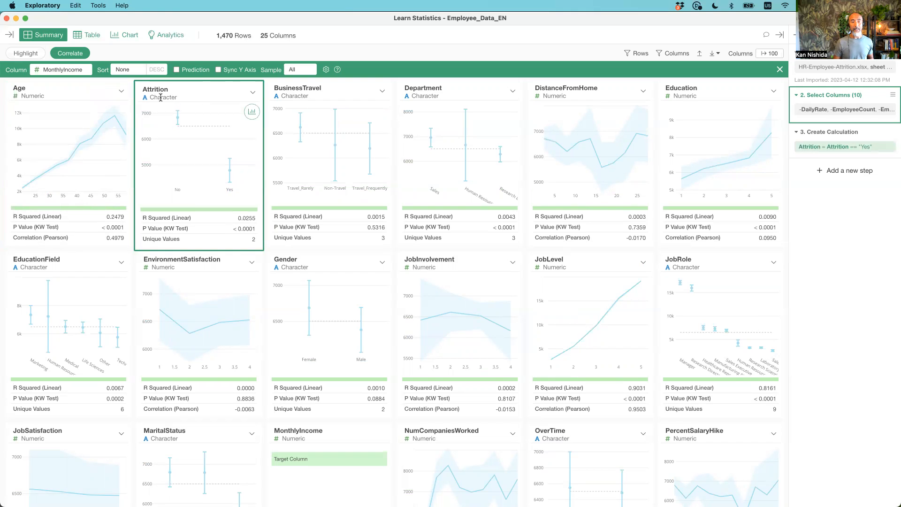
pyautogui.scroll(-10, 324, 302)
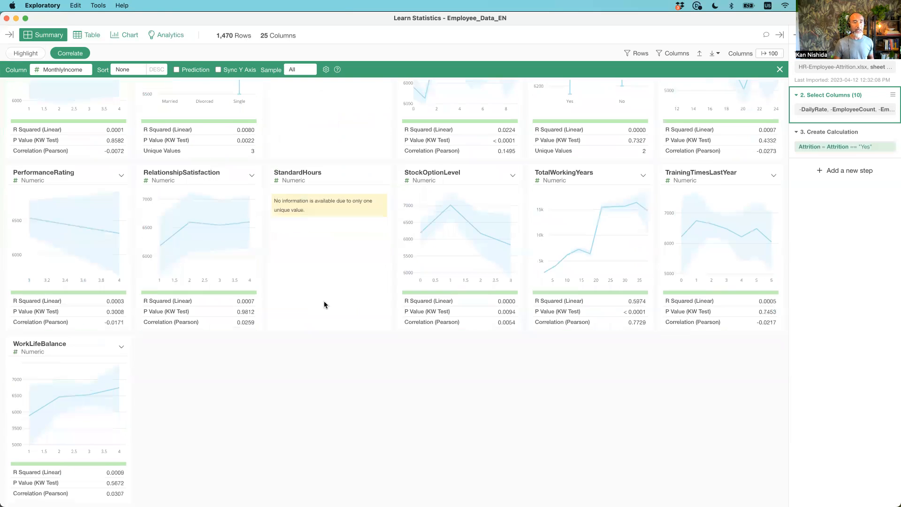
pyautogui.scroll(10, 323, 304)
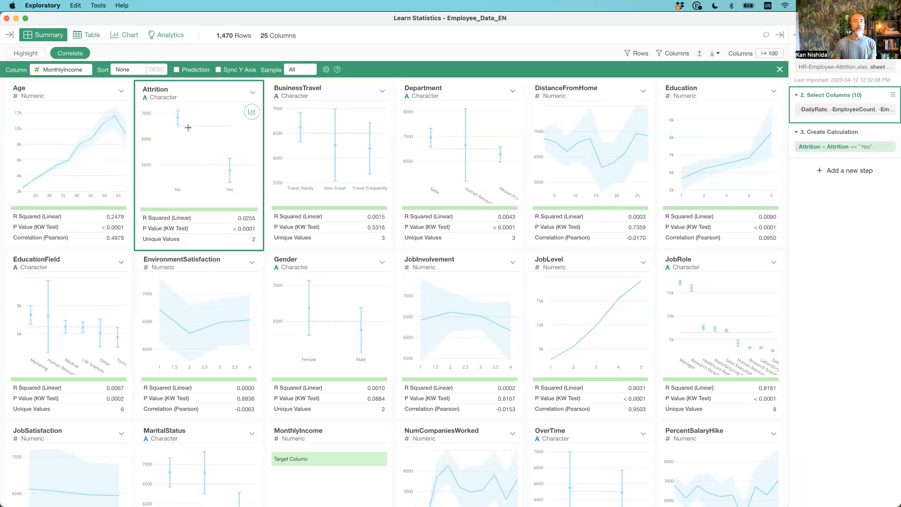
pyautogui.moveTo(230, 179)
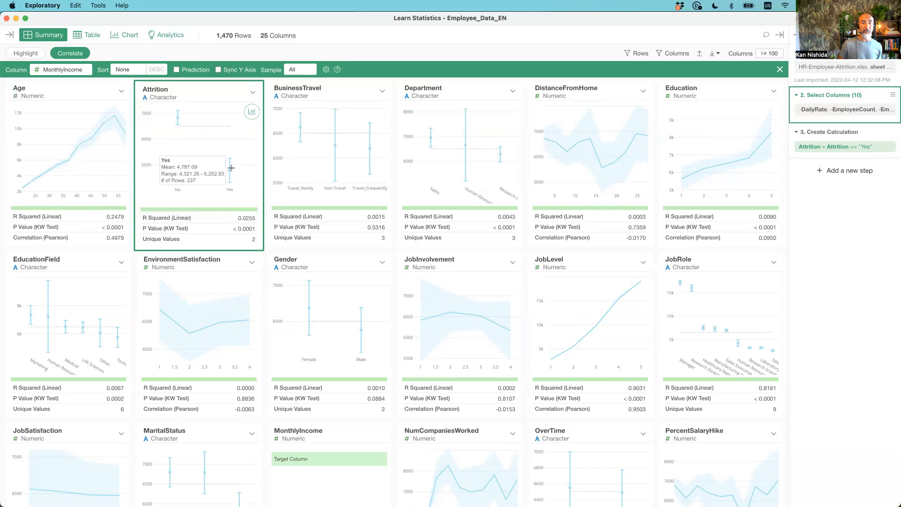
pyautogui.moveTo(176, 123)
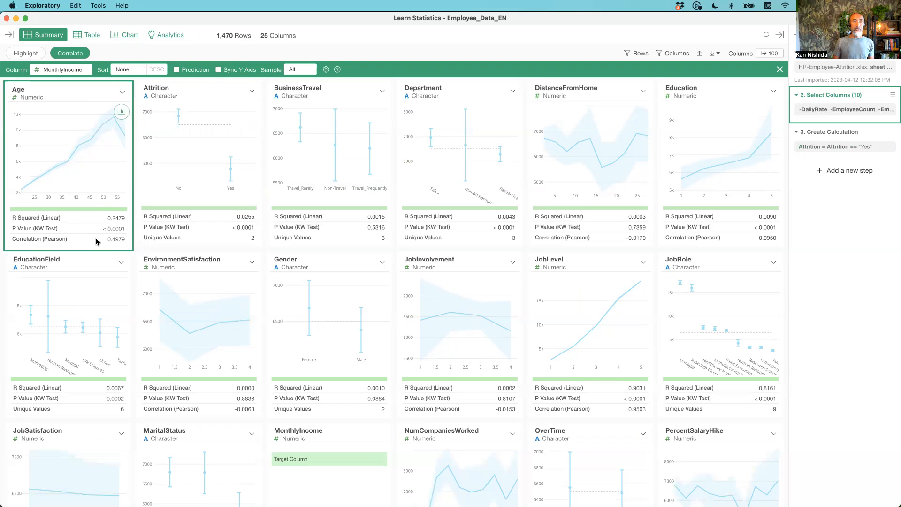
# Step: Sort the correlated columns by Correlation in descending order and examine JobLevel, TotalWorkingYears and Age
pyautogui.click(124, 70)
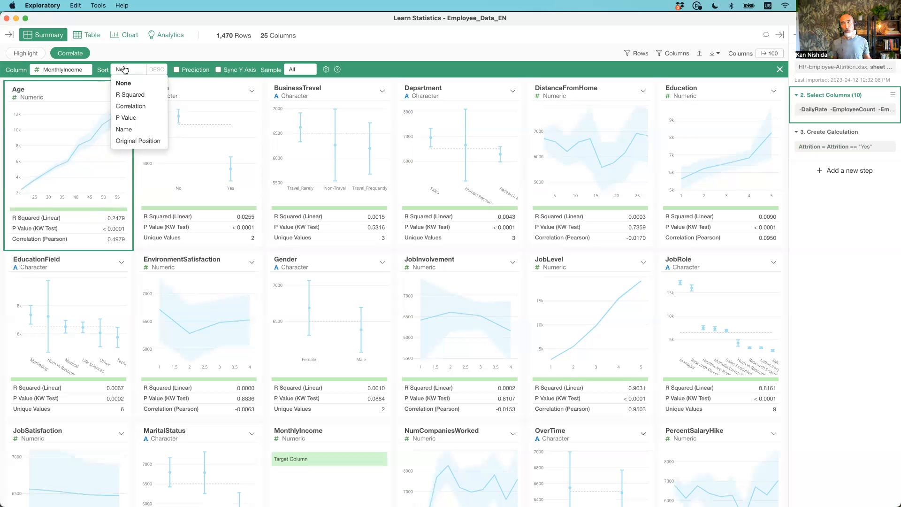
pyautogui.click(132, 109)
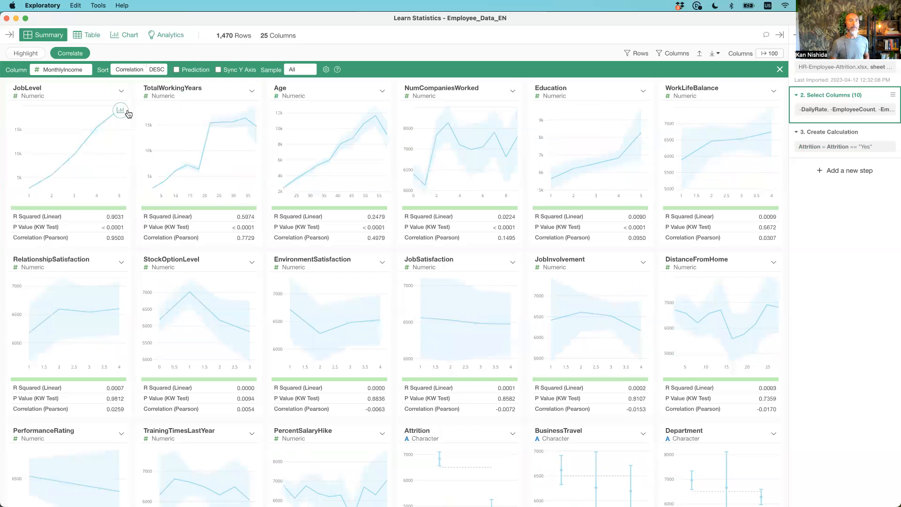
pyautogui.click(60, 100)
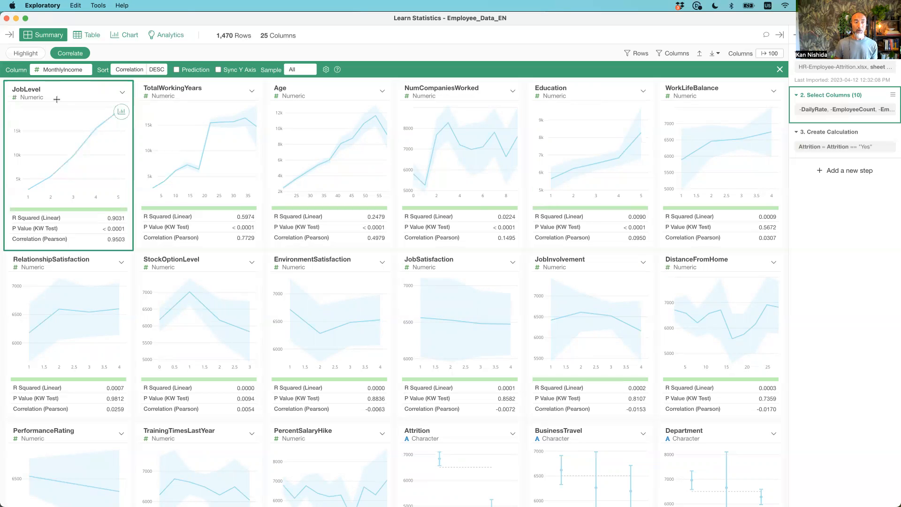
pyautogui.moveTo(205, 209)
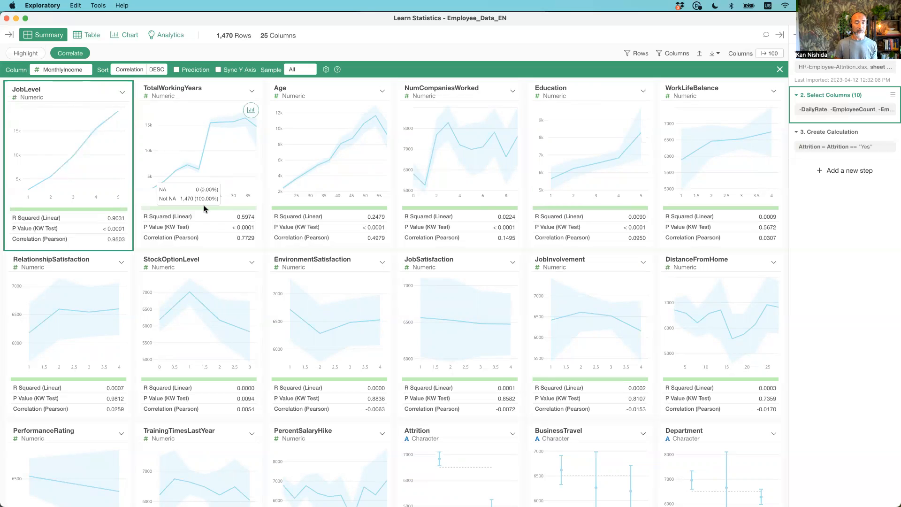
pyautogui.click(212, 171)
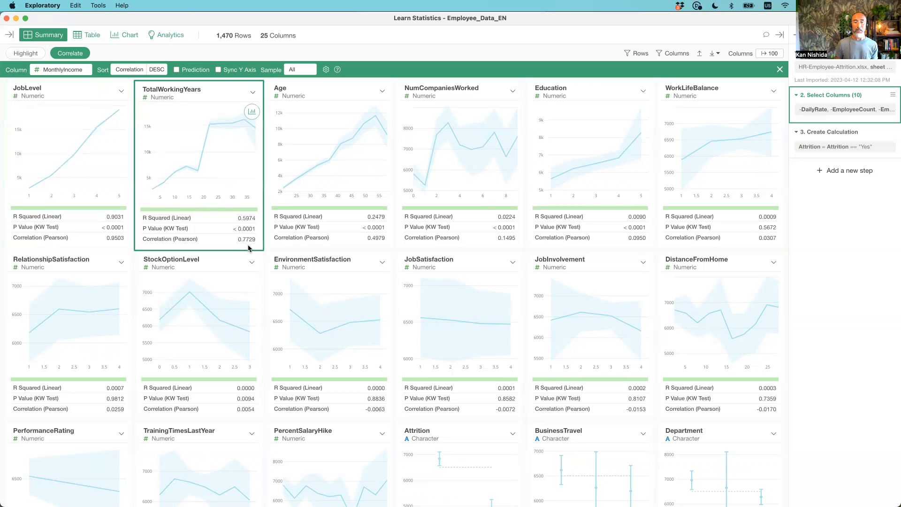
pyautogui.click(325, 111)
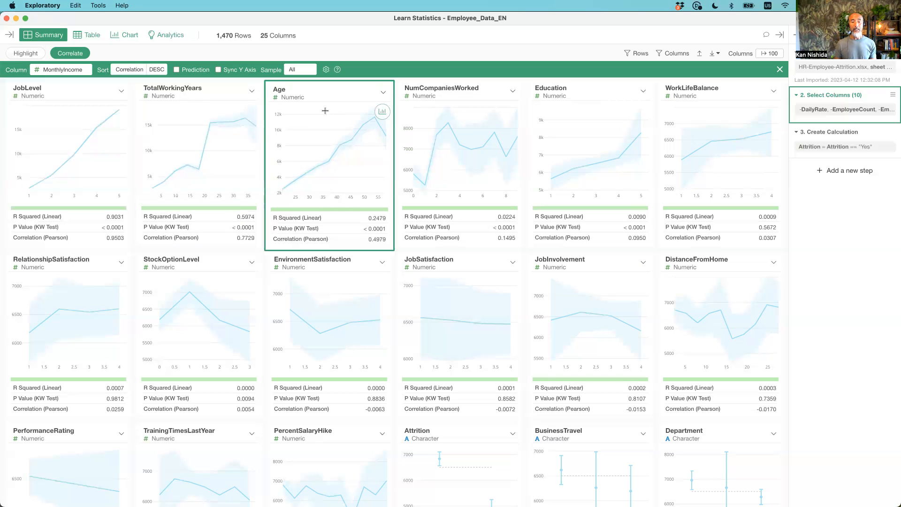
# Step: Review the remaining sorted columns and select Attrition to examine its relationship with MonthlyIncome
pyautogui.scroll(-1, 323, 179)
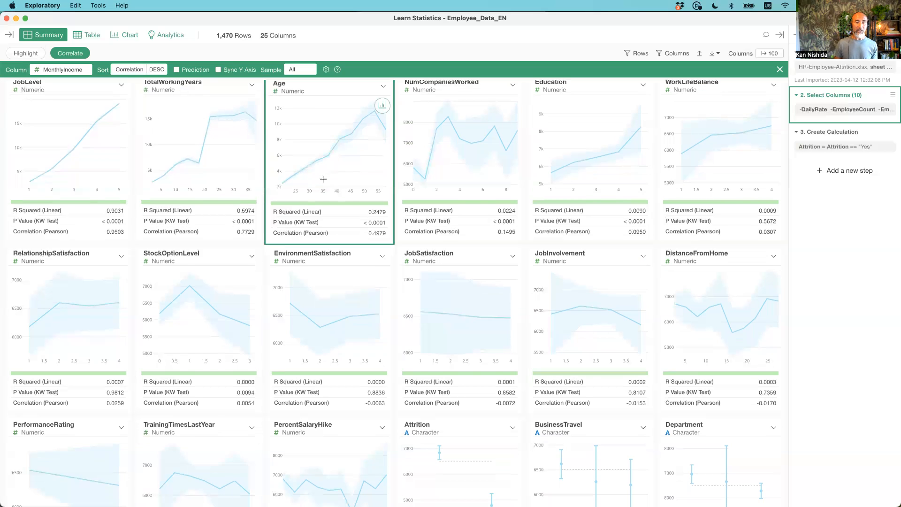
pyautogui.scroll(-10, 323, 179)
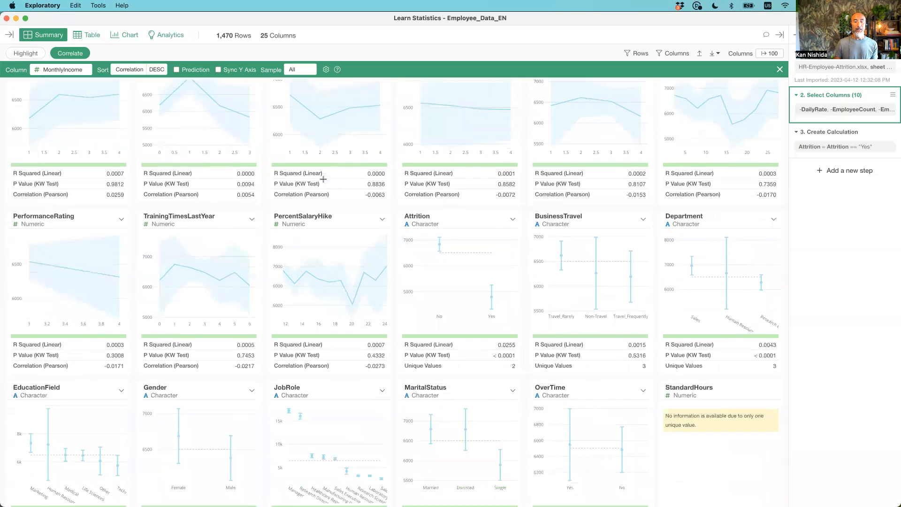
pyautogui.click(463, 157)
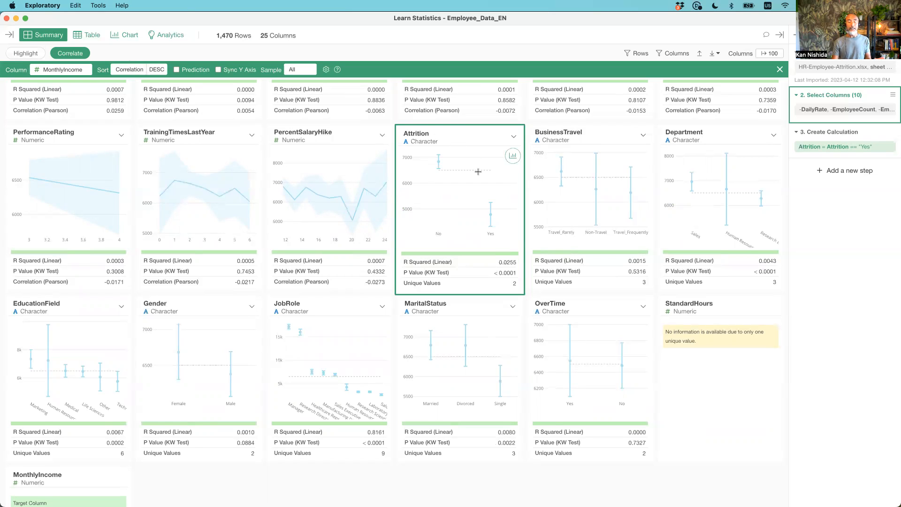
# Step: Compare how PercentSalaryHike and Attrition relate to MonthlyIncome using their charts and statistics in the correlation summary
pyautogui.click(326, 150)
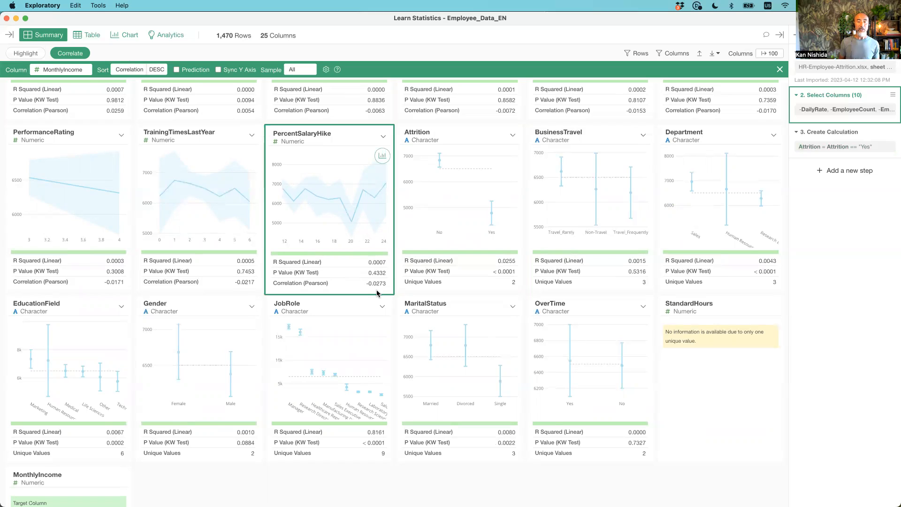
pyautogui.click(444, 220)
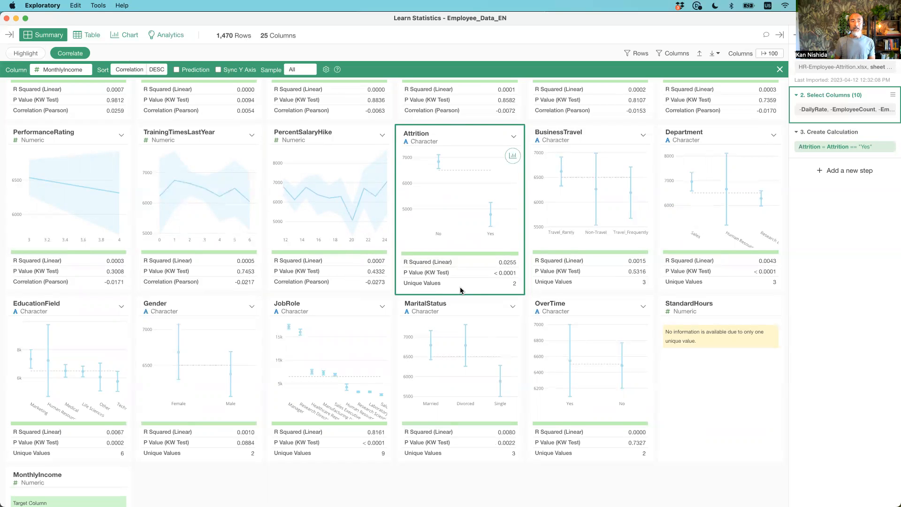
pyautogui.scroll(8, 460, 289)
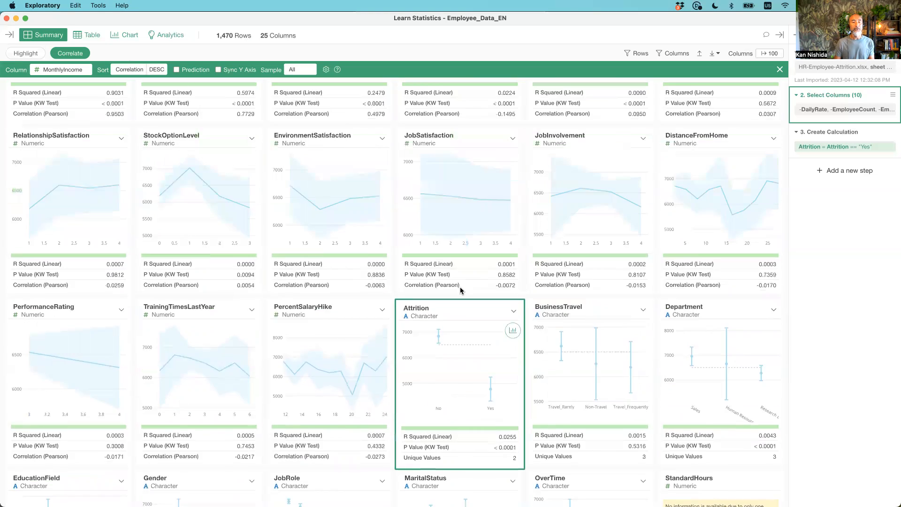
pyautogui.scroll(-6, 460, 290)
pyautogui.scroll(-2, 460, 290)
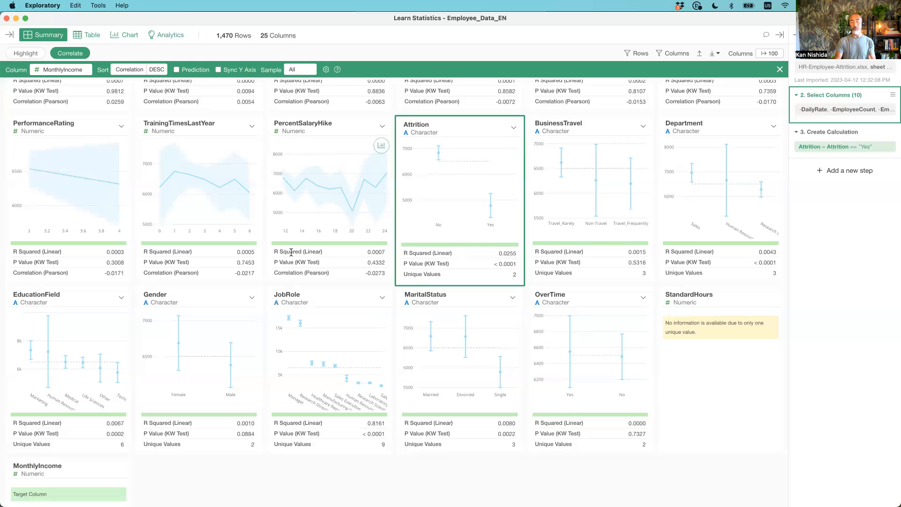
pyautogui.click(347, 134)
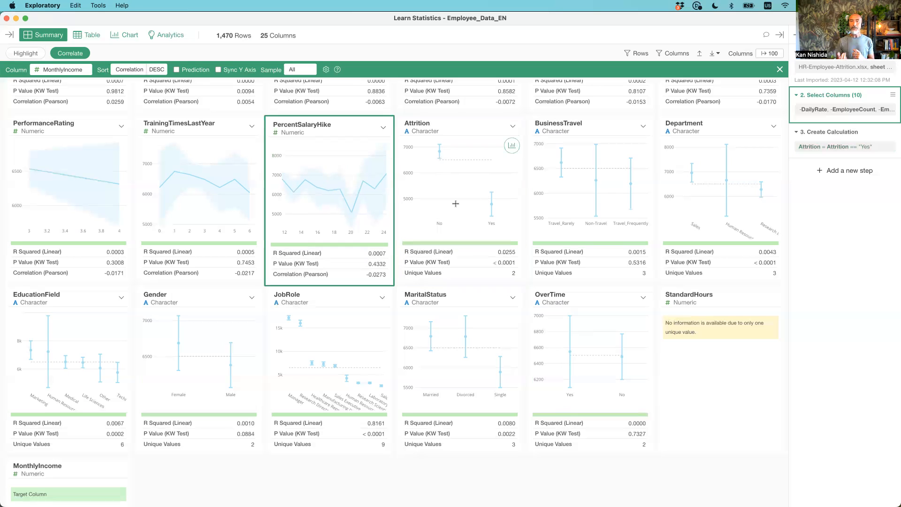
pyautogui.click(457, 131)
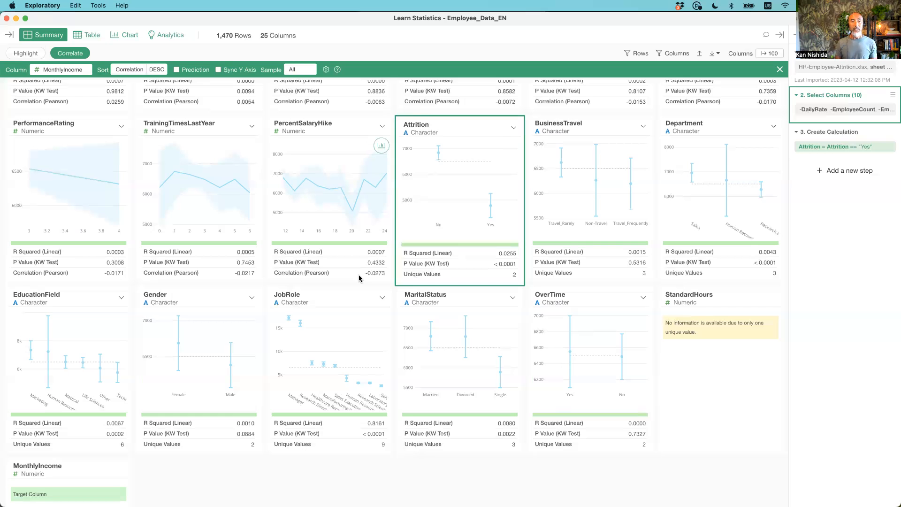
# Step: Sort the columns by R Squared in descending order and examine JobLevel and JobRole
pyautogui.scroll(10, 361, 277)
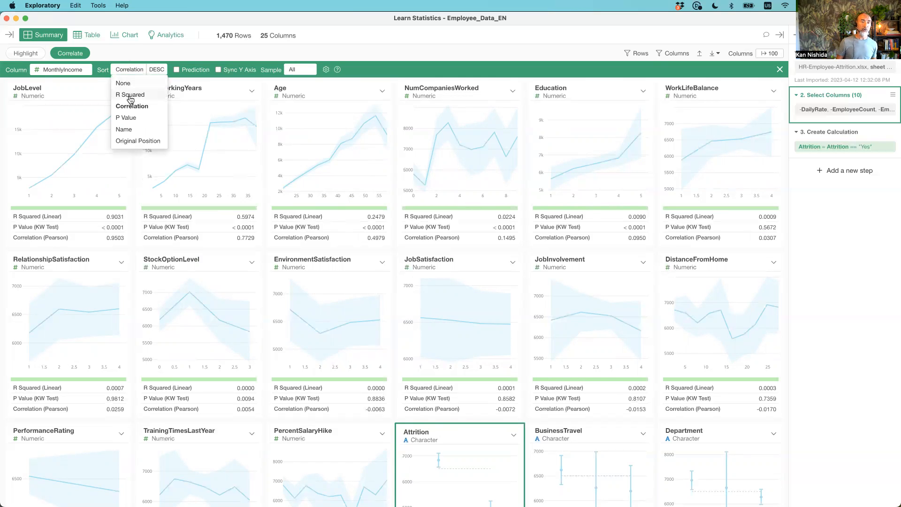
pyautogui.click(129, 95)
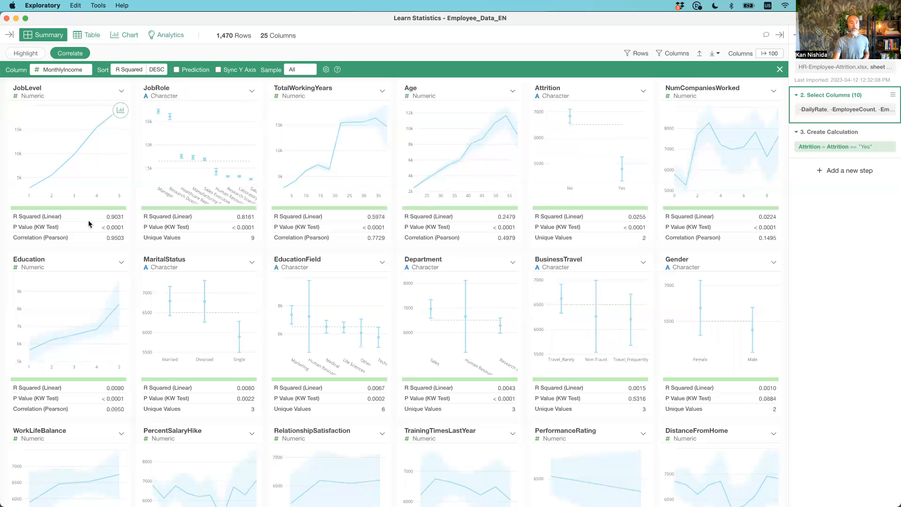
pyautogui.click(56, 109)
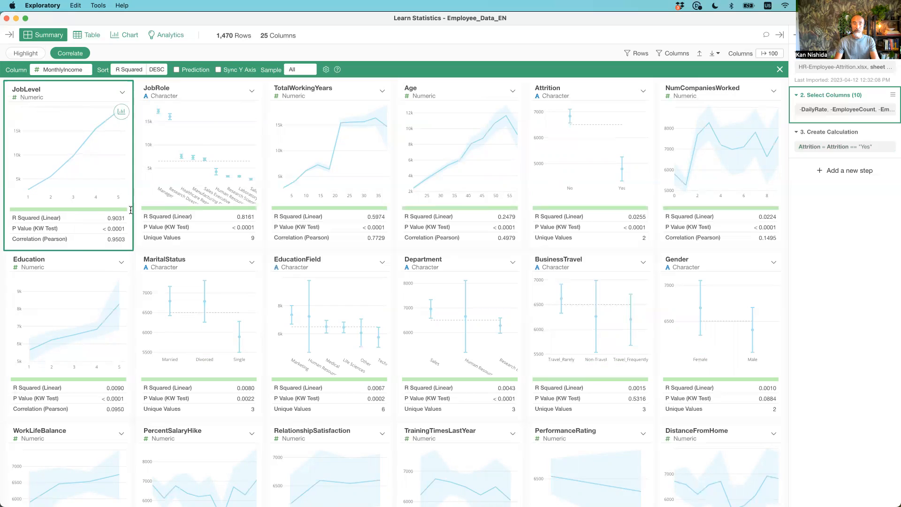
pyautogui.click(206, 123)
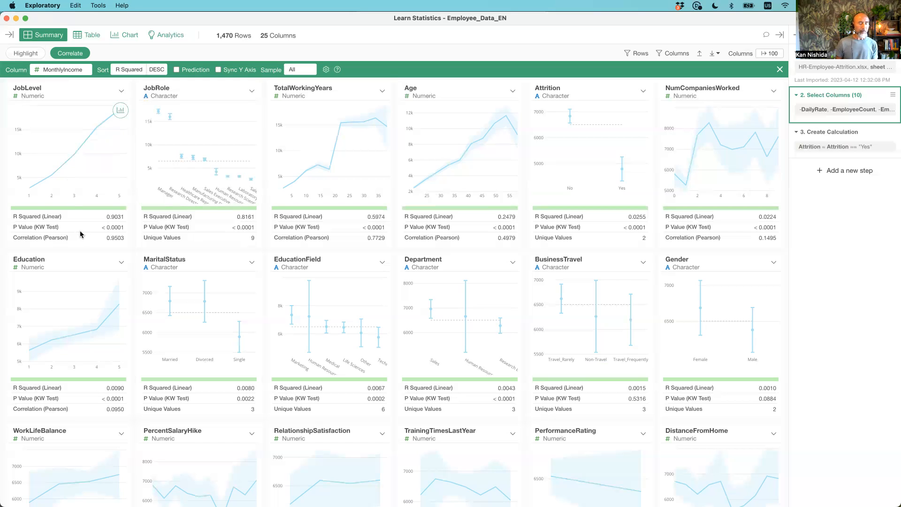
# Step: Examine the P Value (KW Test) of JobLevel's relationship with MonthlyIncome
pyautogui.click(62, 132)
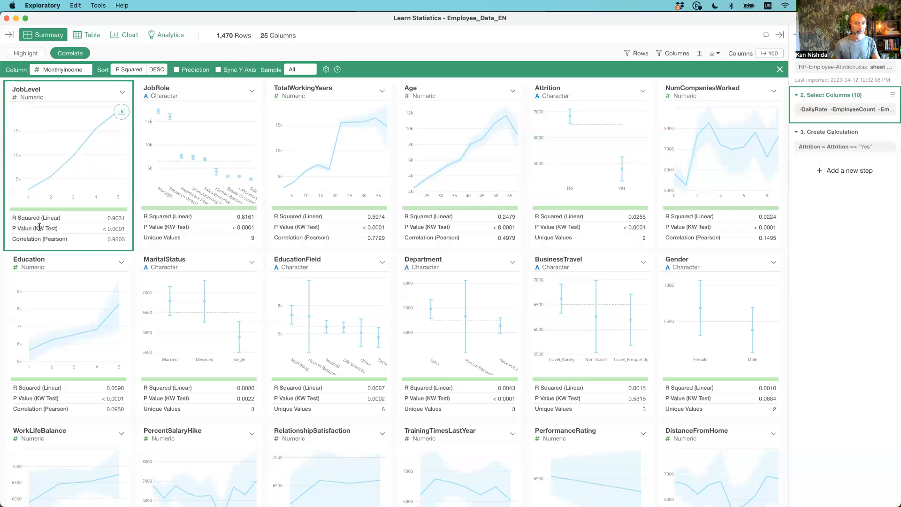
pyautogui.moveTo(14, 228); pyautogui.dragTo(74, 232)
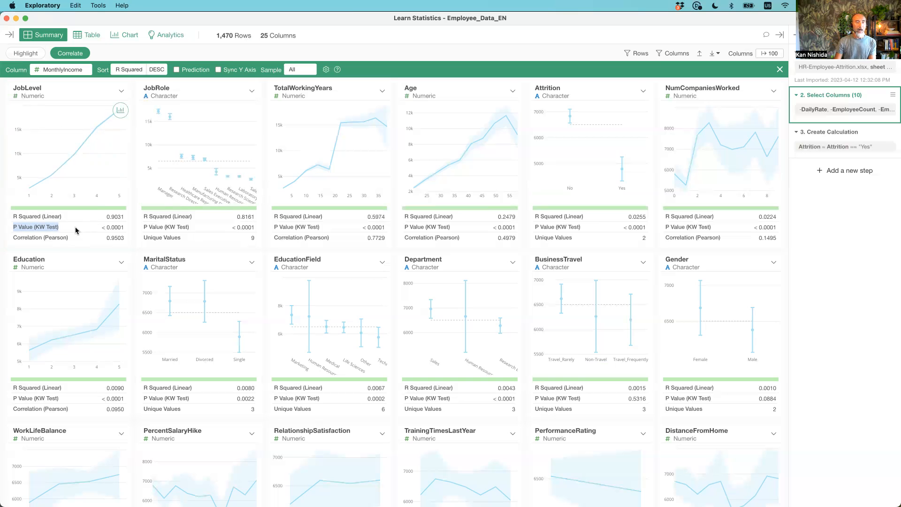
pyautogui.click(77, 228)
# Step: Switch to Keynote, view the Training / Seminar and Online Seminar slides of Correlation-en.key, and return to Exploratory
pyautogui.press('super+Tab')
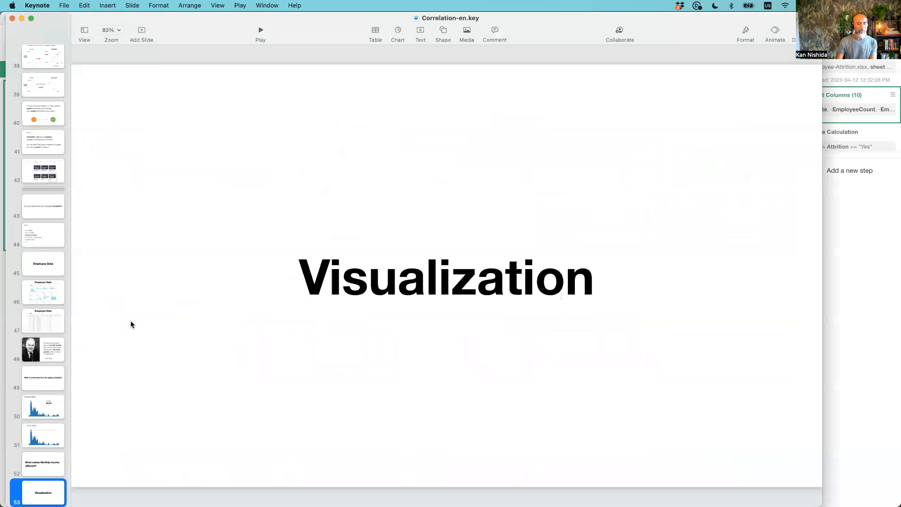
pyautogui.scroll(-20, 25, 375)
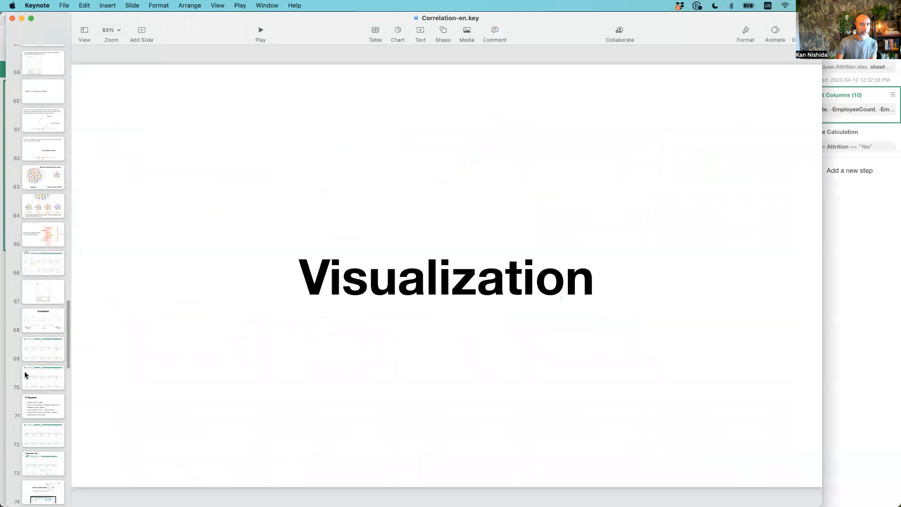
pyautogui.click(42, 126)
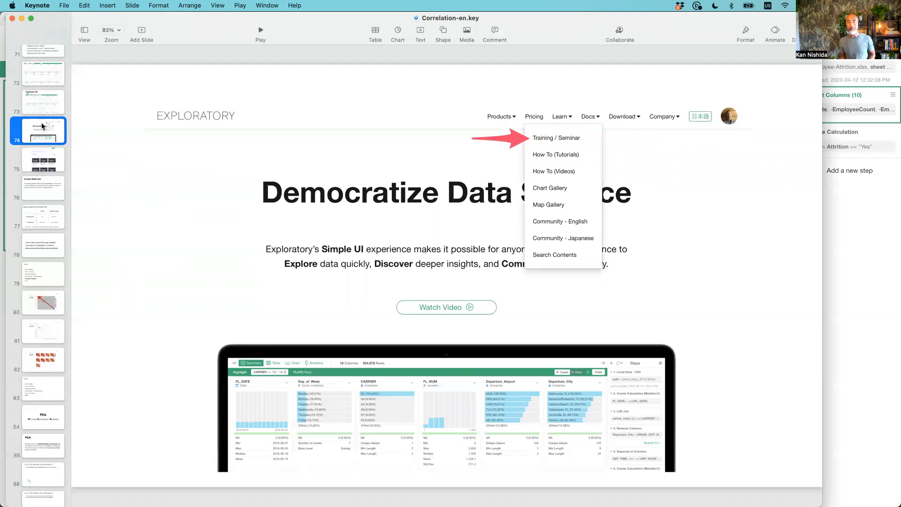
pyautogui.click(47, 163)
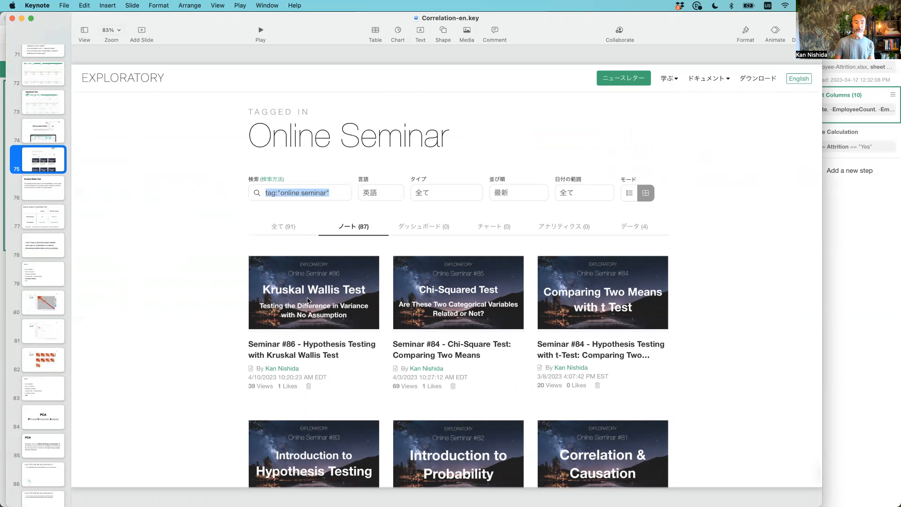
pyautogui.press('super+Tab')
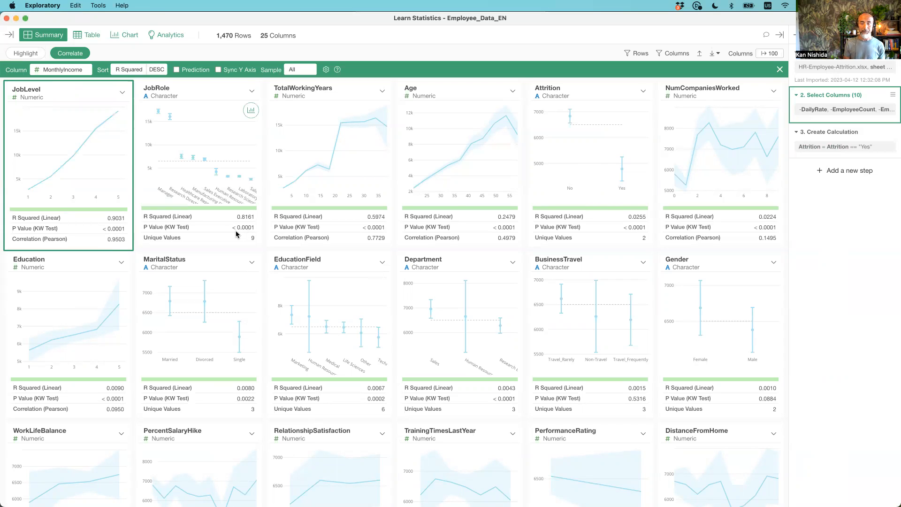
# Step: Review the columns sorted by R Squared and inspect MonthlyIncome across the BusinessTravel groups and for Attrition
pyautogui.scroll(-10, 236, 234)
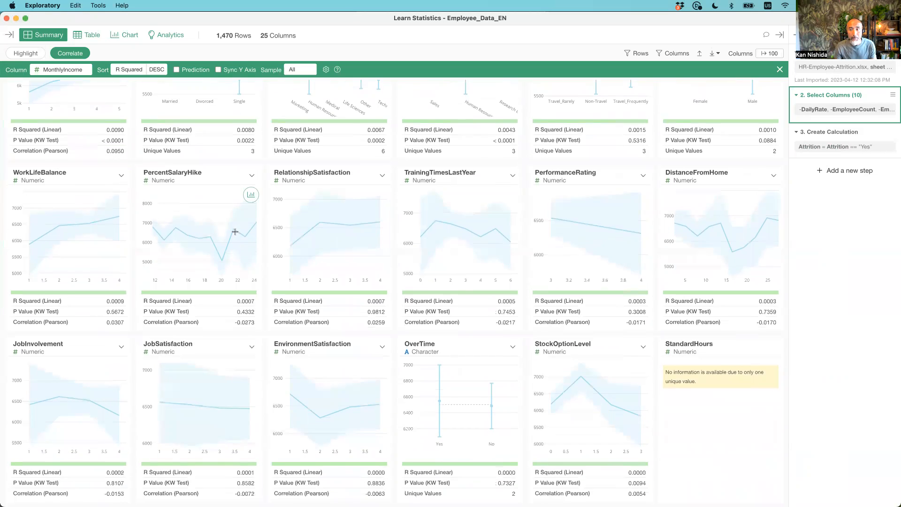
pyautogui.scroll(6, 235, 231)
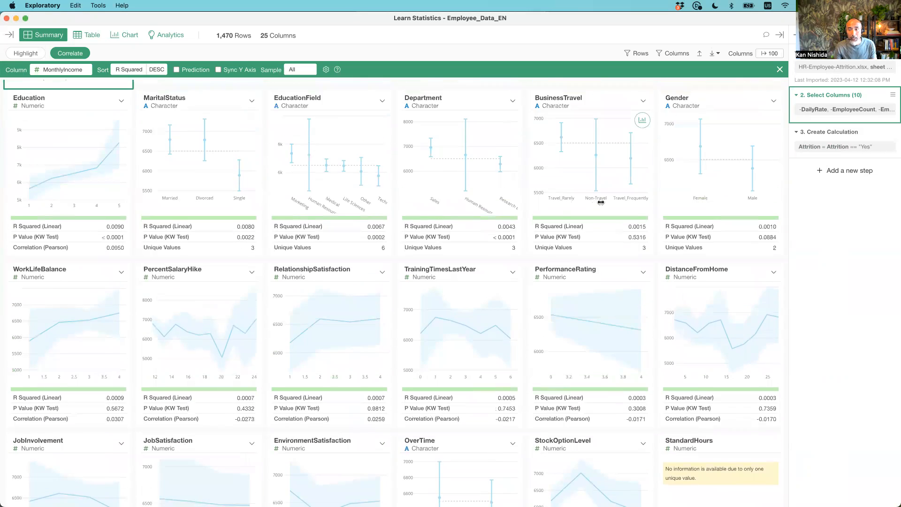
pyautogui.click(601, 203)
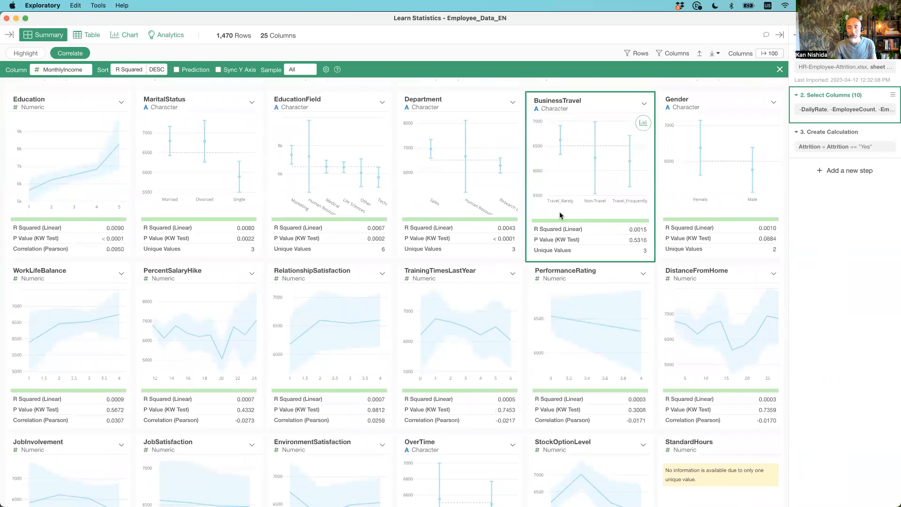
pyautogui.scroll(1, 558, 214)
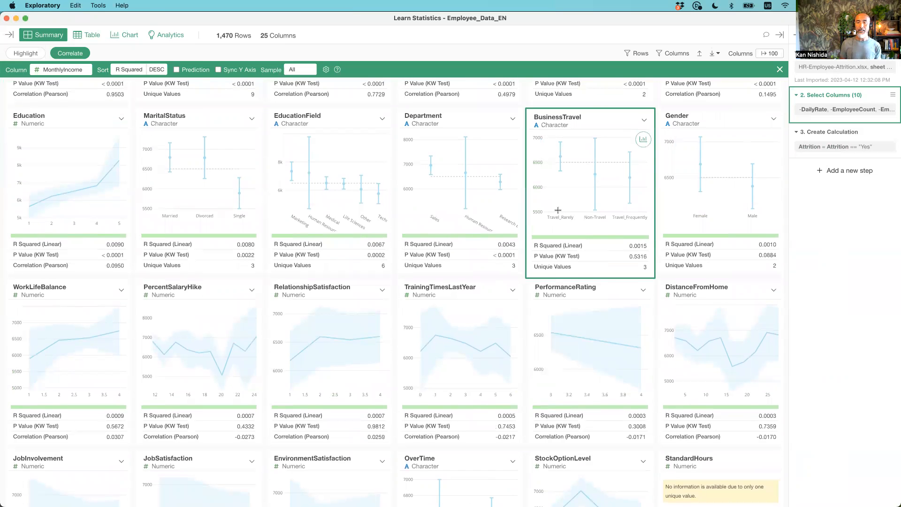
pyautogui.moveTo(571, 168)
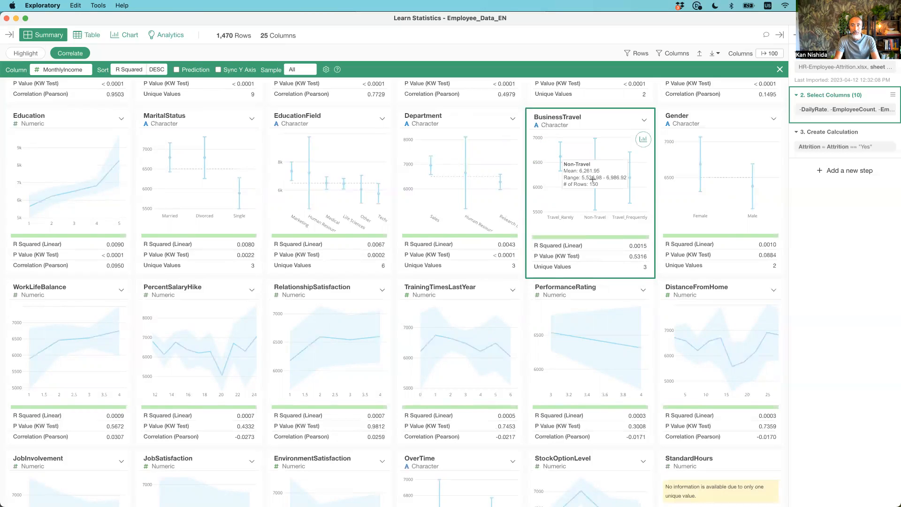
pyautogui.moveTo(631, 178)
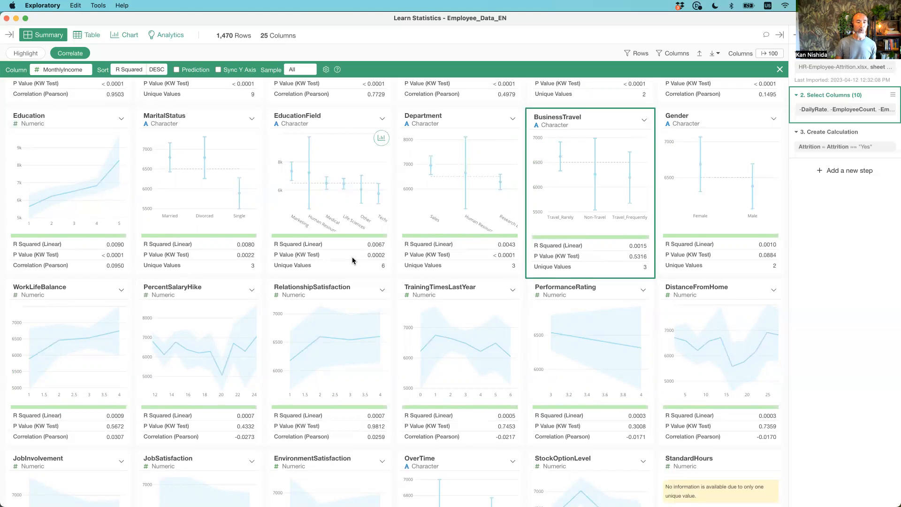
pyautogui.scroll(4, 352, 260)
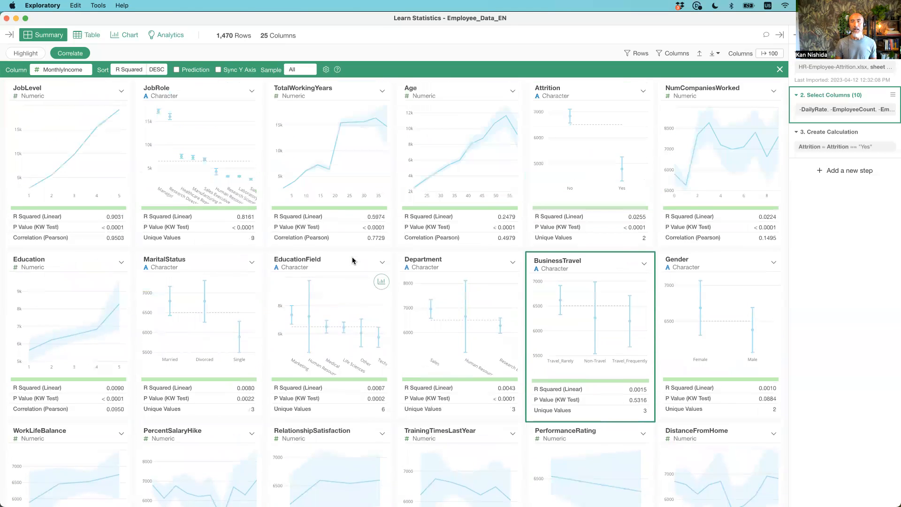
pyautogui.click(597, 143)
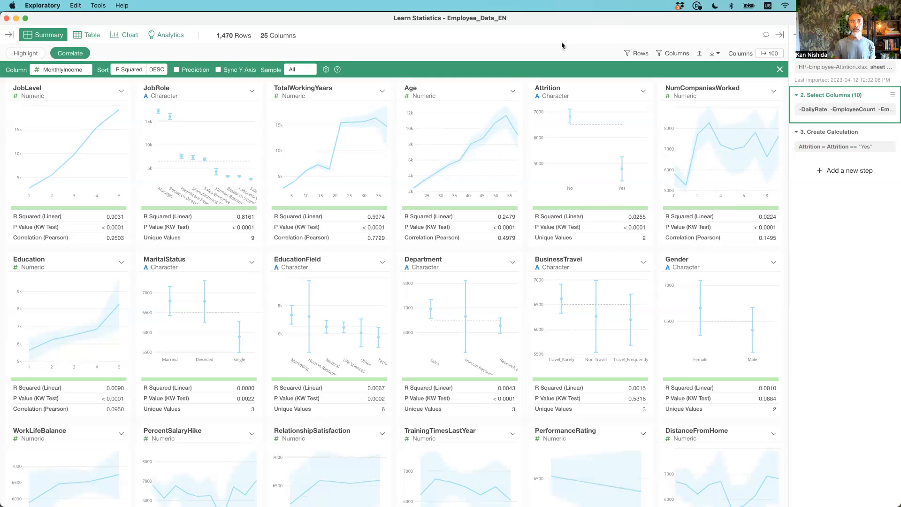
# Step: Create a new analytics page and set its type to Correlation
pyautogui.click(162, 37)
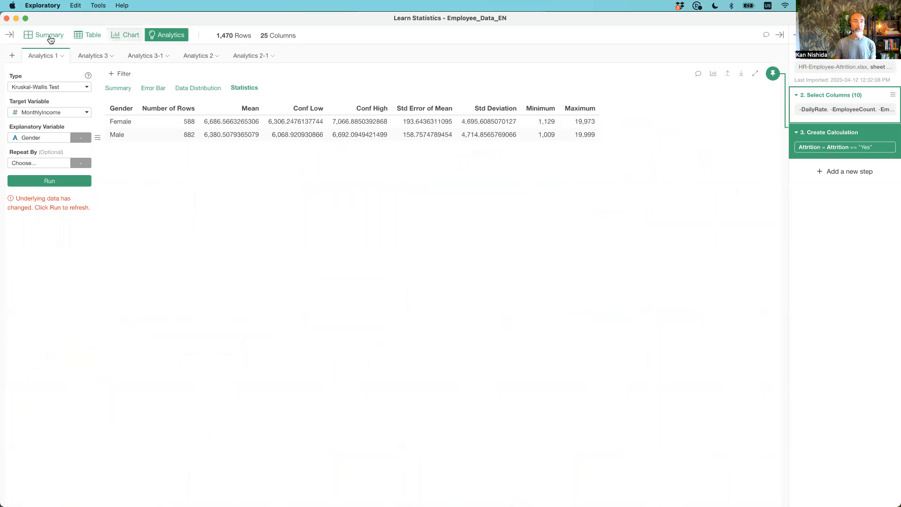
pyautogui.click(8, 57)
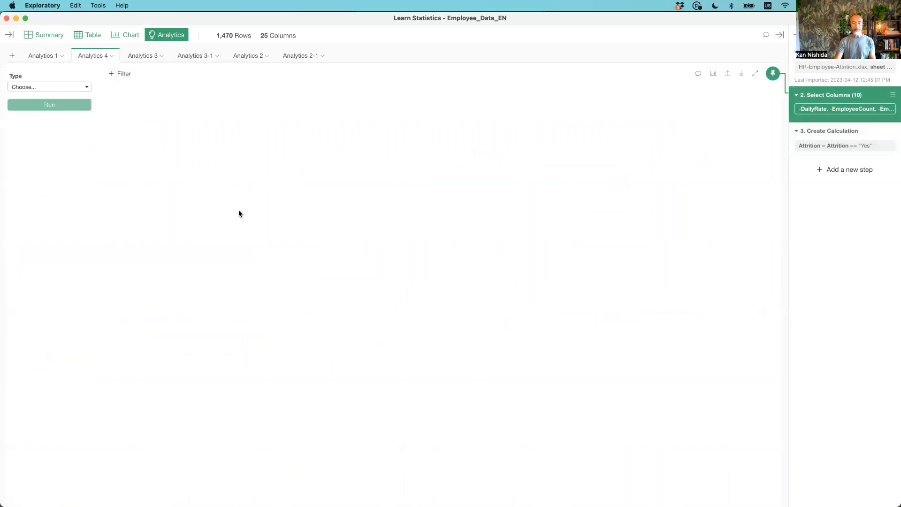
pyautogui.click(52, 89)
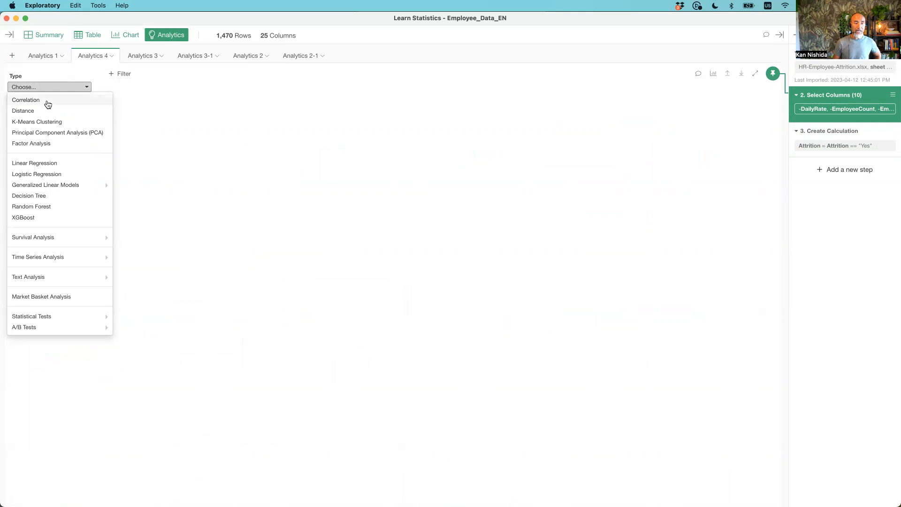
pyautogui.click(47, 100)
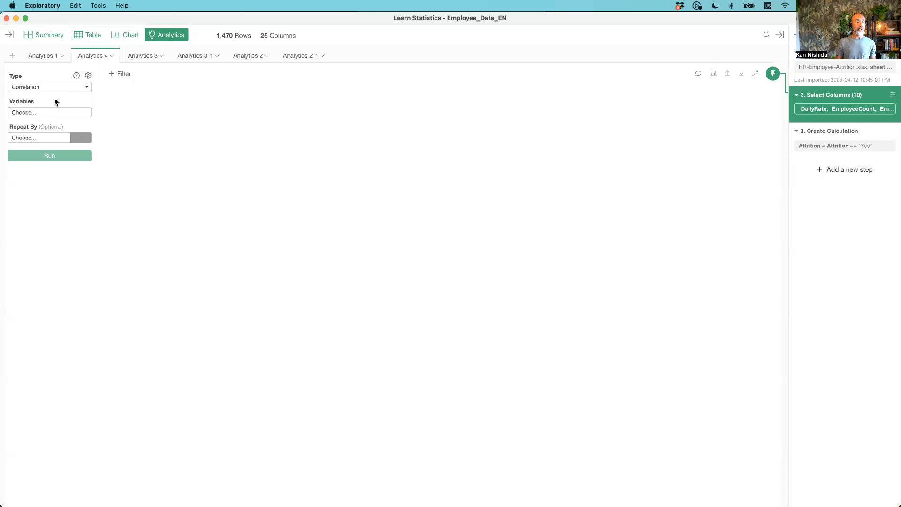
pyautogui.click(42, 113)
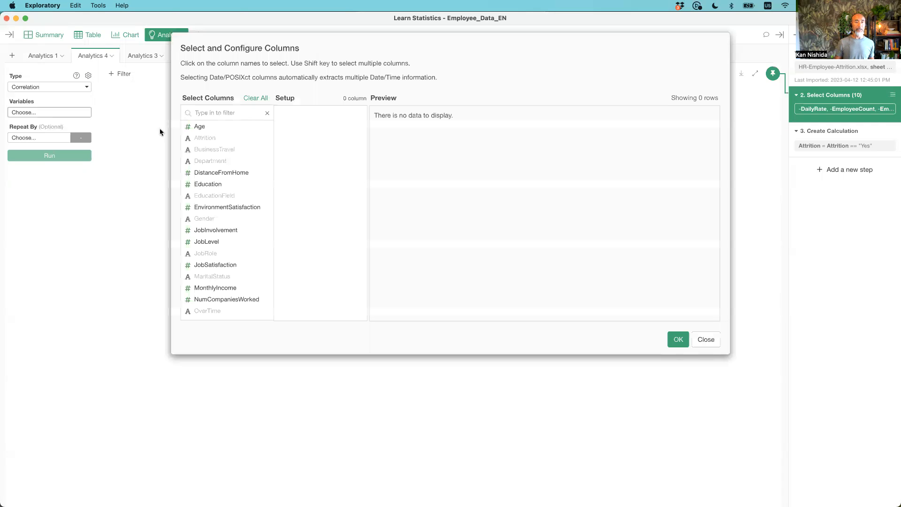
pyautogui.click(215, 130)
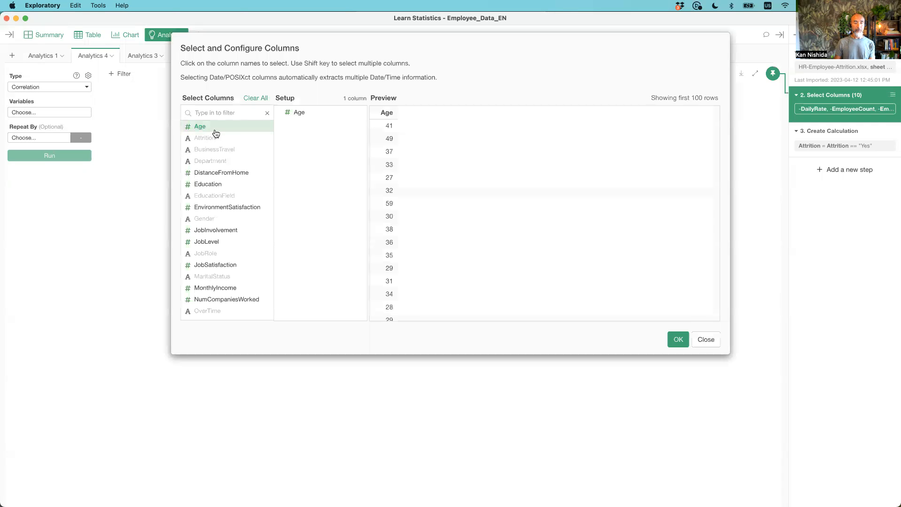
pyautogui.scroll(-5, 221, 191)
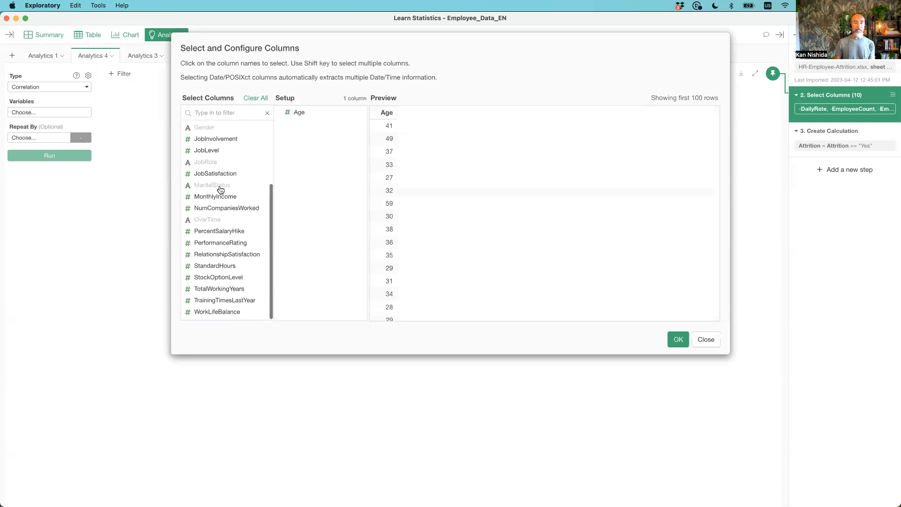
pyautogui.keyDown('shift'); pyautogui.click(231, 311); pyautogui.keyUp('shift')
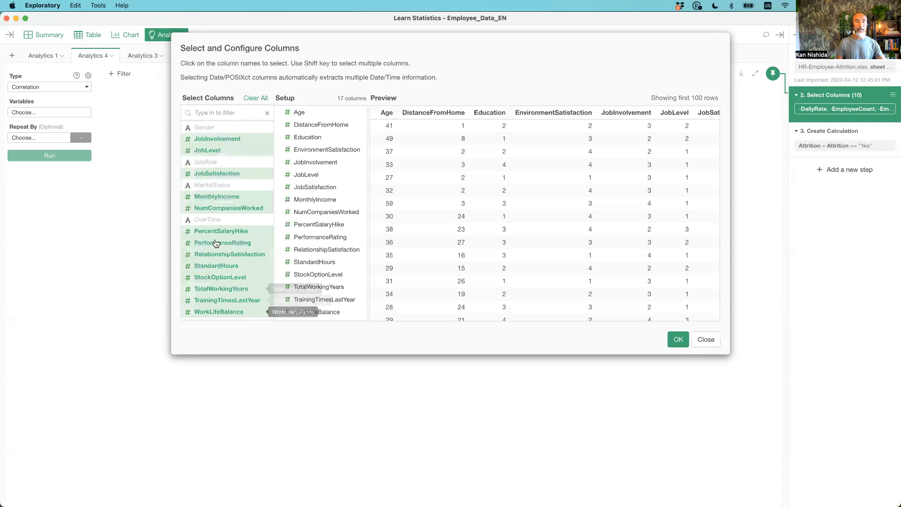
pyautogui.scroll(5, 221, 217)
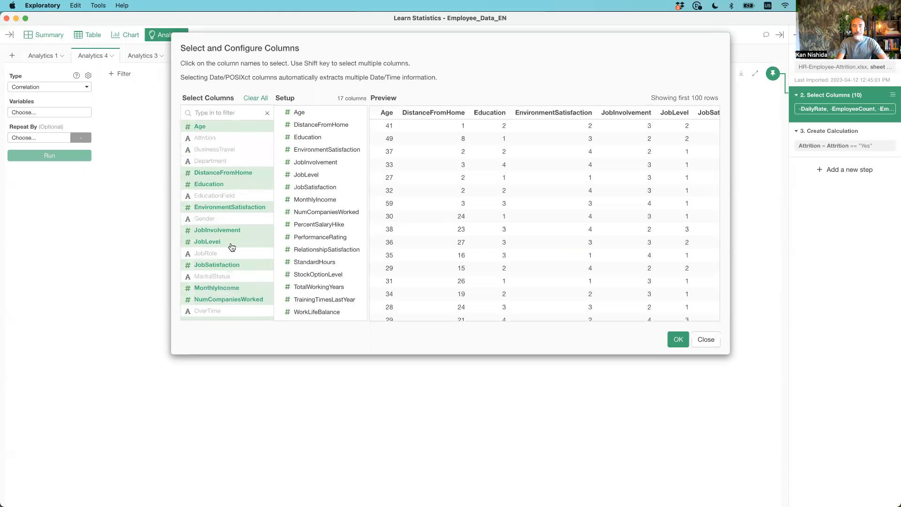
pyautogui.scroll(-4, 231, 247)
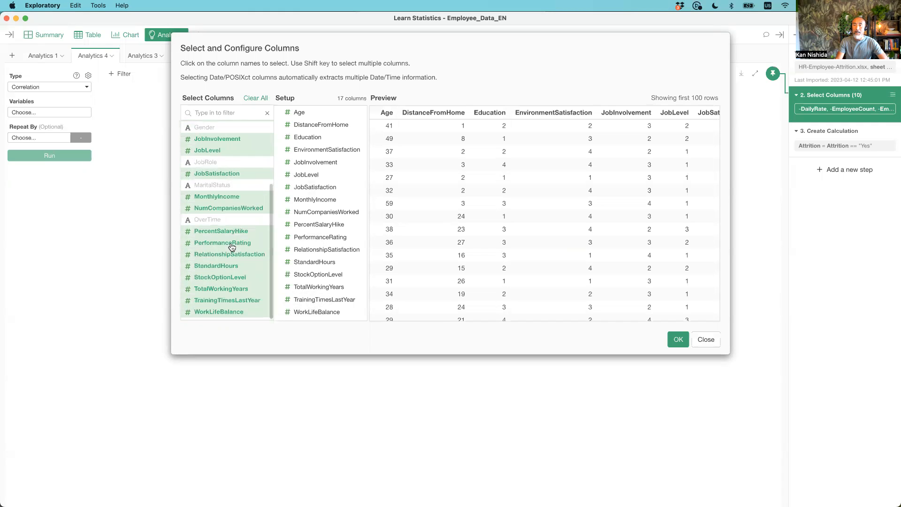
pyautogui.click(705, 340)
# Step: Move the analytics pin to the Create Calculation step that converts Attrition
pyautogui.click(813, 133)
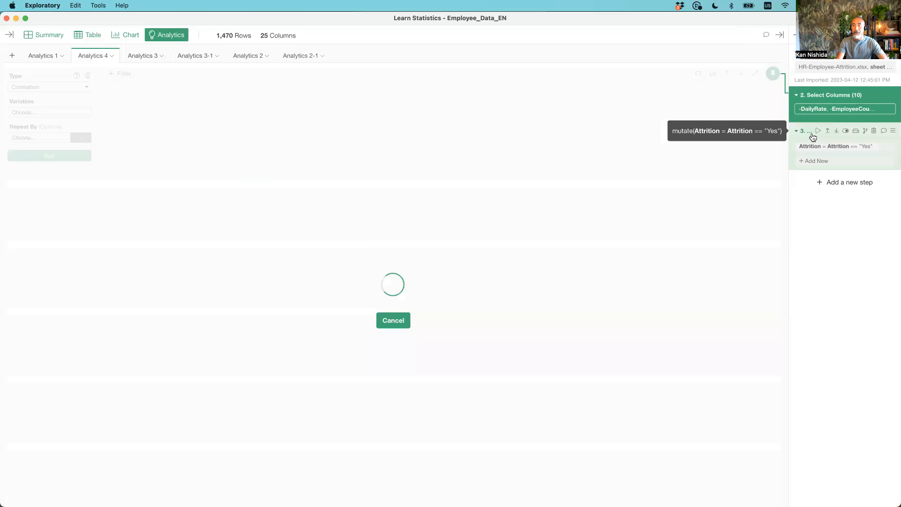
pyautogui.moveTo(771, 77); pyautogui.dragTo(820, 160)
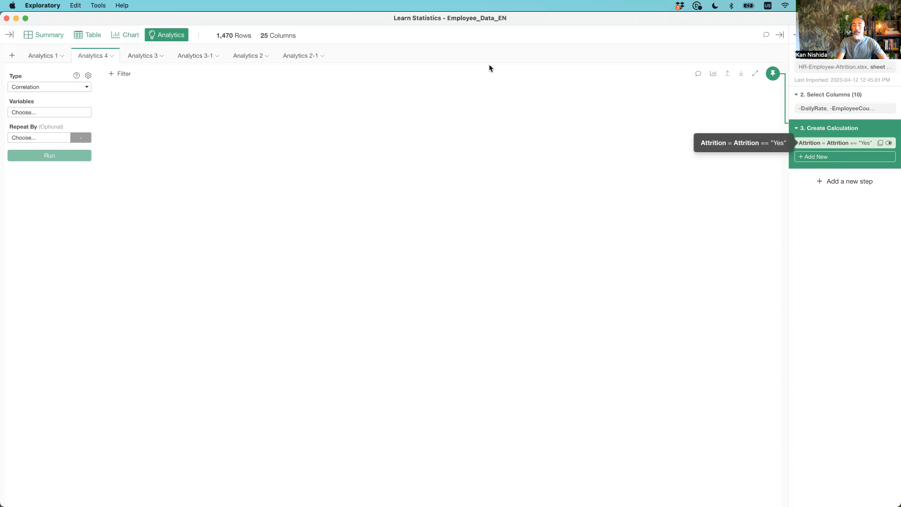
# Step: Leave the summary's correlation mode, compare Attrition at the Select Columns and Create Calculation steps, and review its calculation formula
pyautogui.click(41, 43)
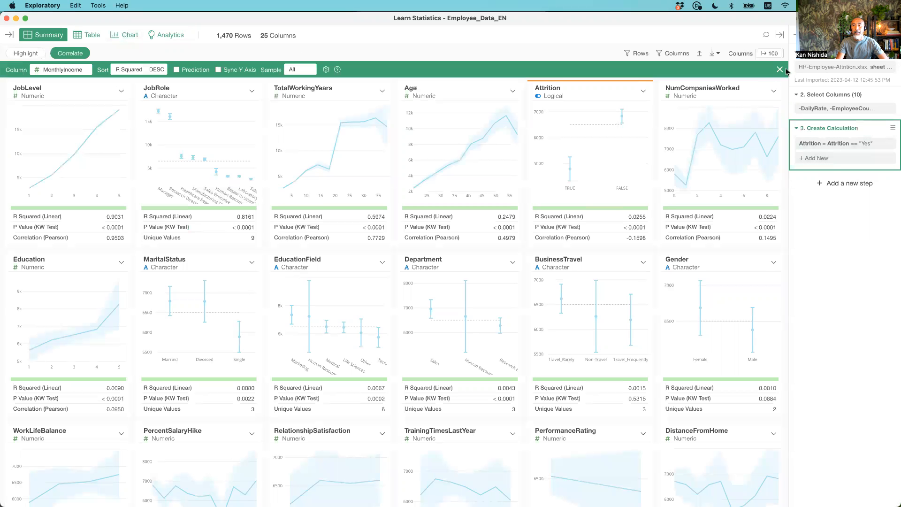
pyautogui.click(780, 71)
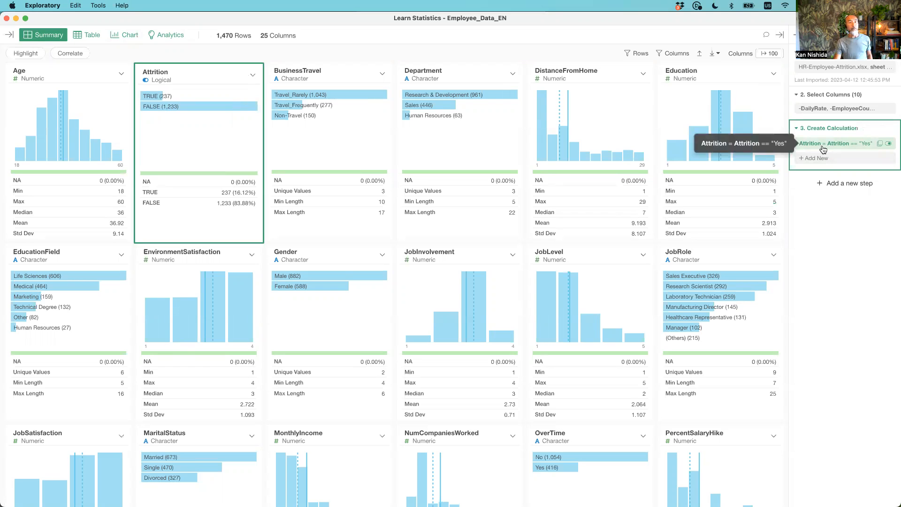
pyautogui.click(820, 97)
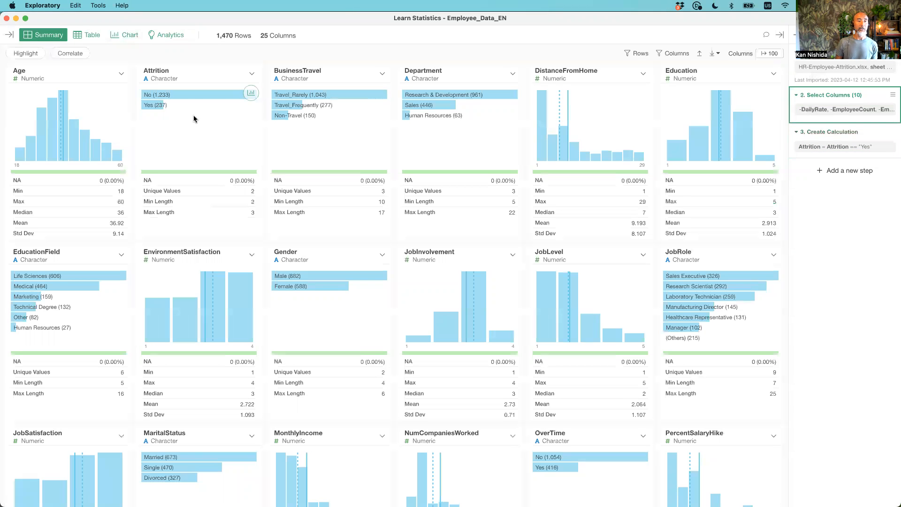
pyautogui.click(829, 143)
pyautogui.click(826, 144)
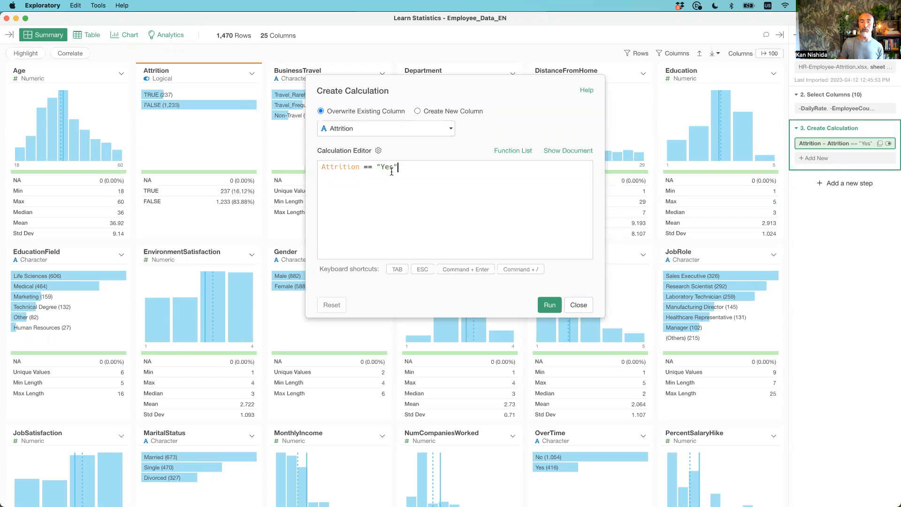
pyautogui.click(581, 307)
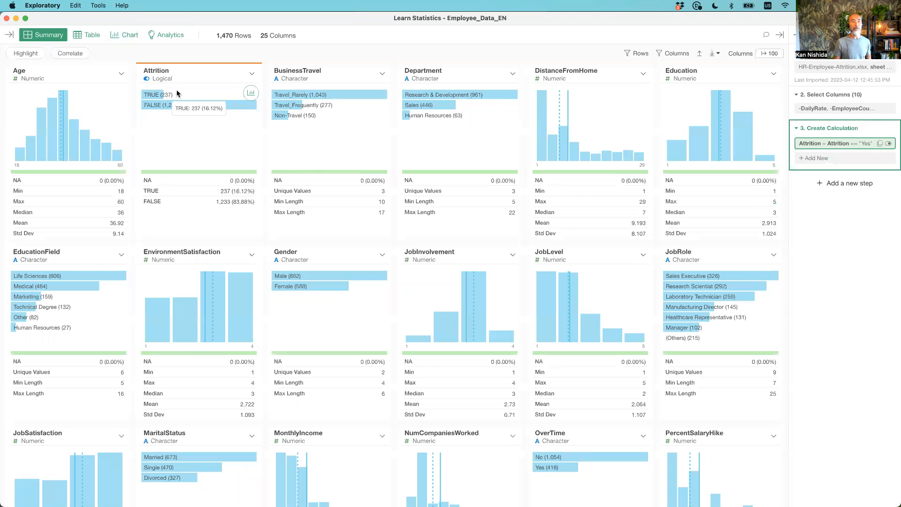
# Step: Set all selectable columns from Age through WorkLifeBalance, including Attrition, as the variables of the Correlation analysis
pyautogui.click(163, 32)
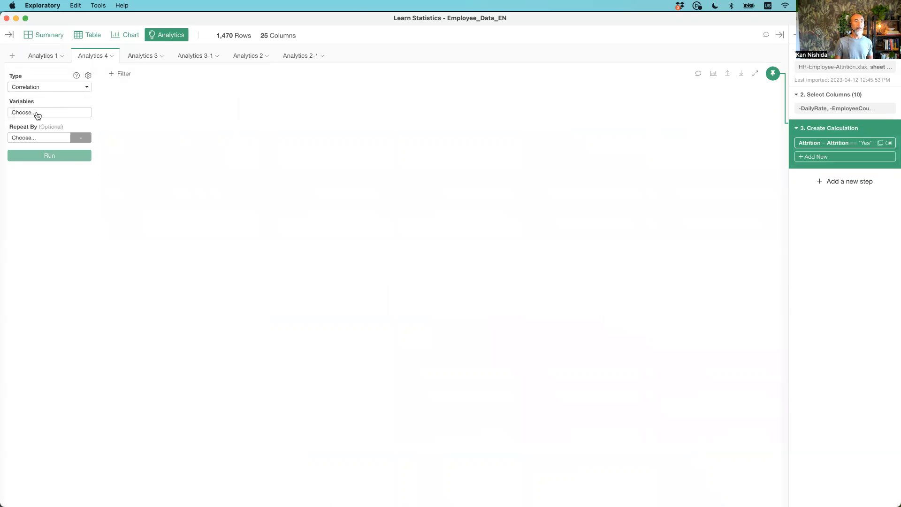
pyautogui.click(36, 114)
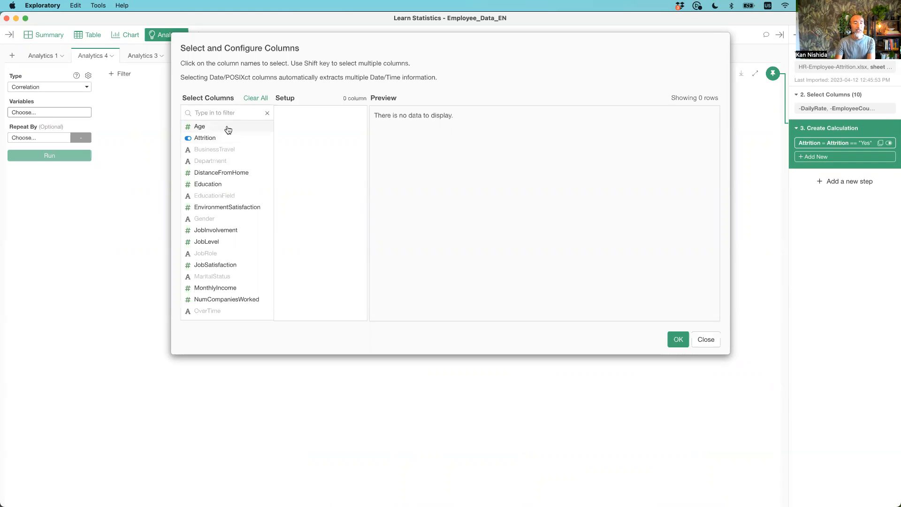
pyautogui.click(228, 127)
pyautogui.scroll(-5, 228, 169)
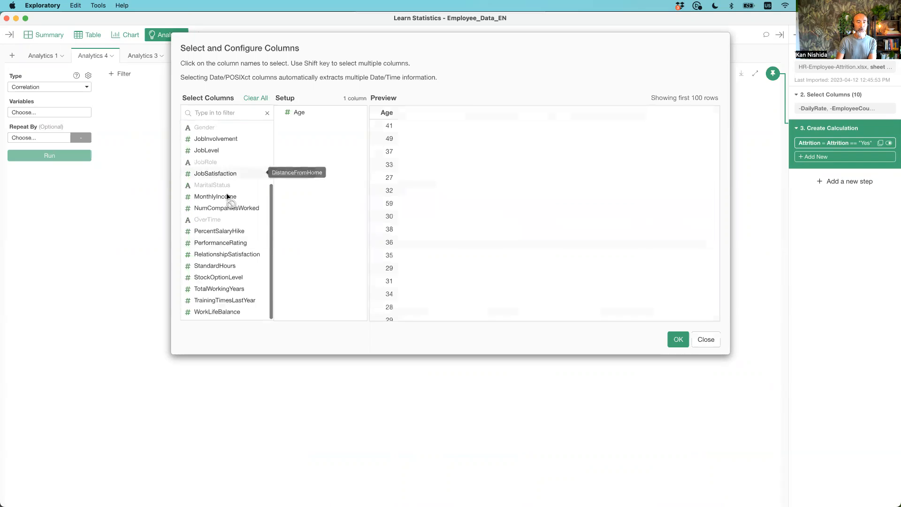
pyautogui.keyDown('shift'); pyautogui.click(233, 317); pyautogui.keyUp('shift')
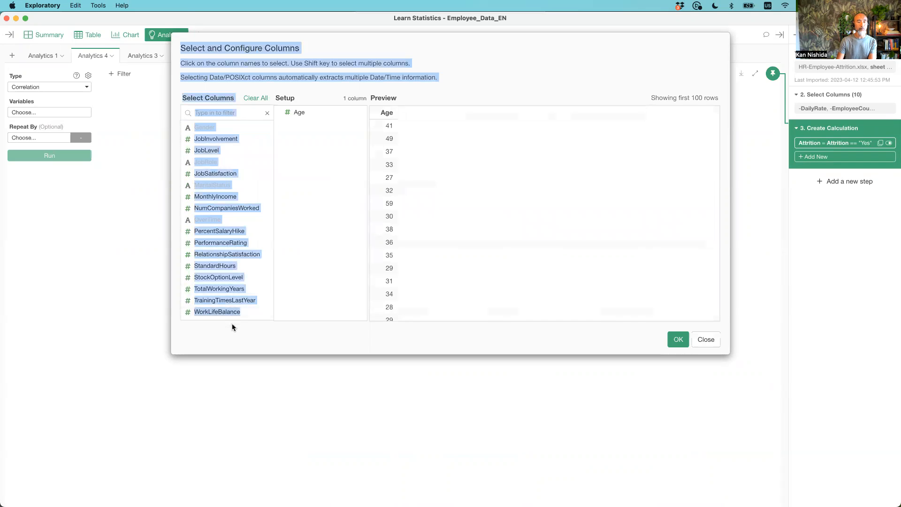
pyautogui.click(229, 314)
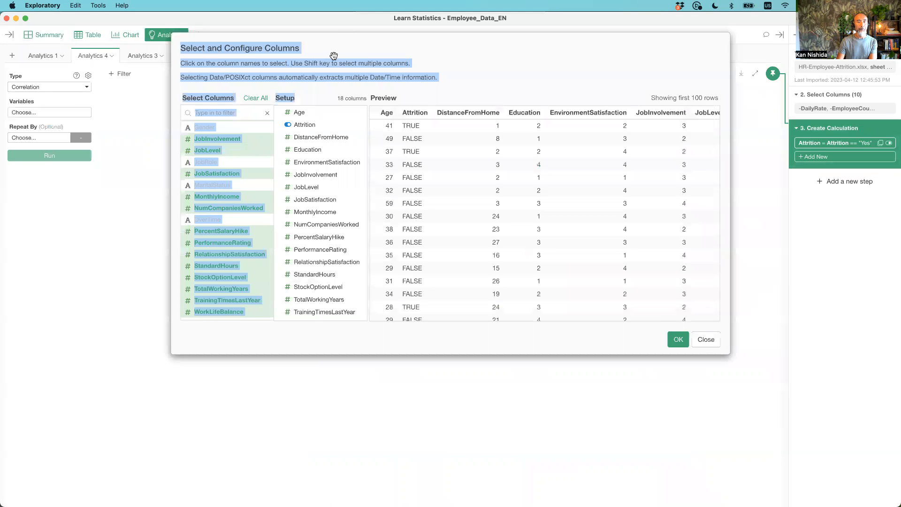
pyautogui.click(333, 55)
pyautogui.scroll(5, 225, 221)
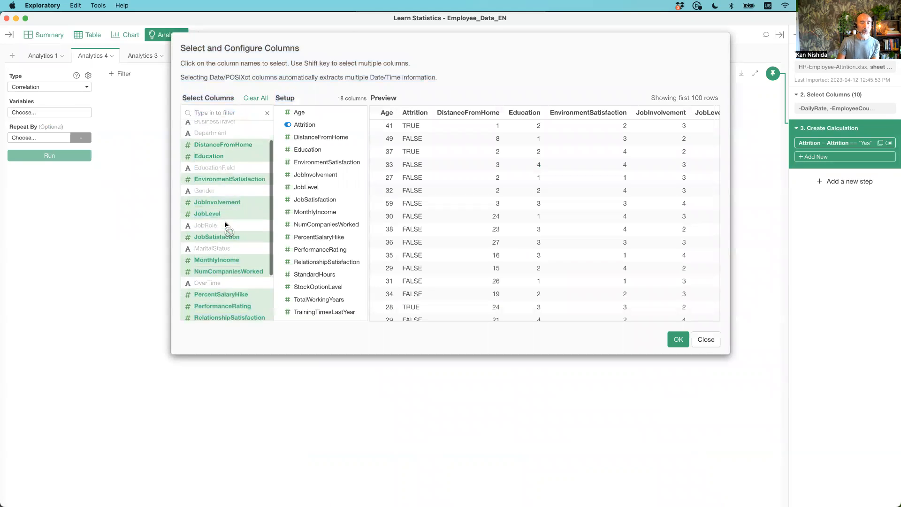
pyautogui.scroll(-5, 219, 220)
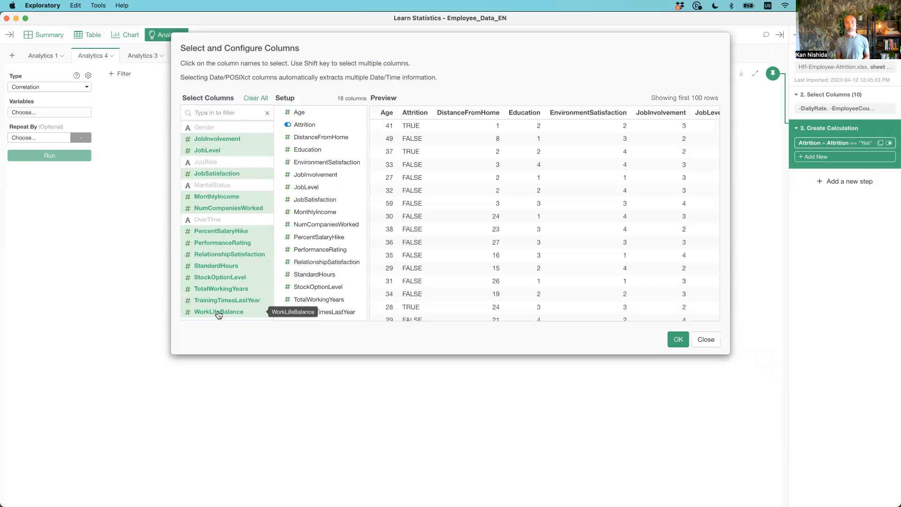
pyautogui.click(678, 339)
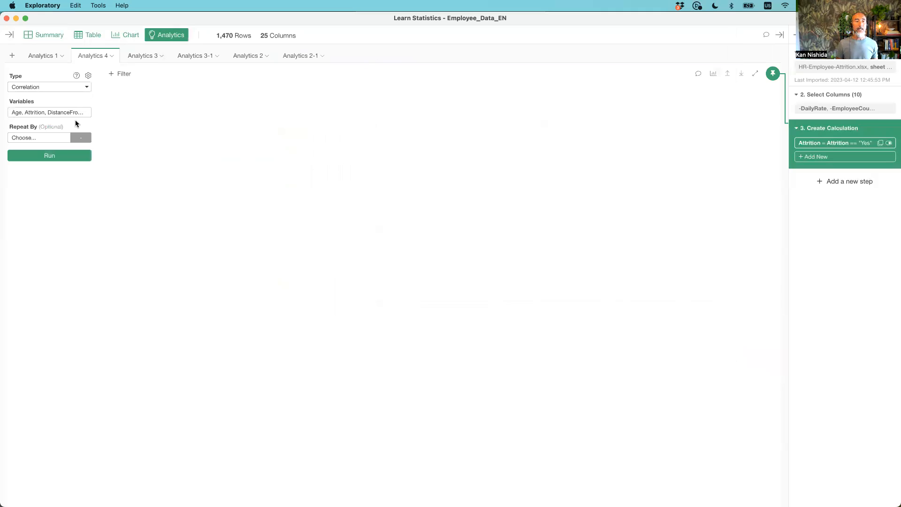
# Step: Run the Correlation analysis and show the correlation values in the heatmap
pyautogui.click(58, 158)
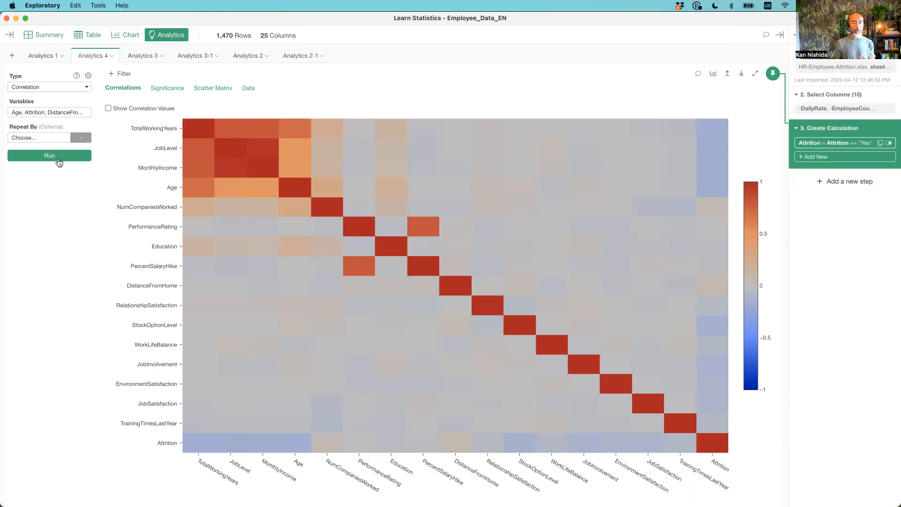
pyautogui.moveTo(239, 284)
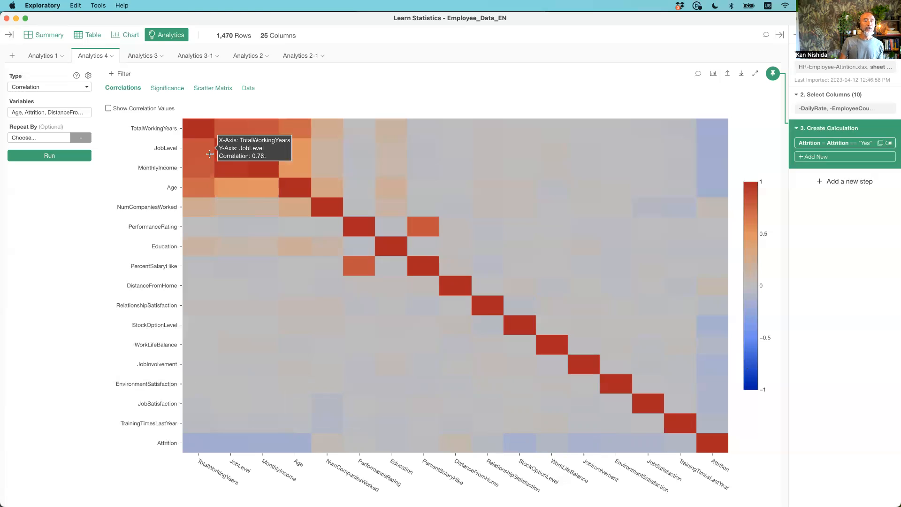
pyautogui.click(108, 109)
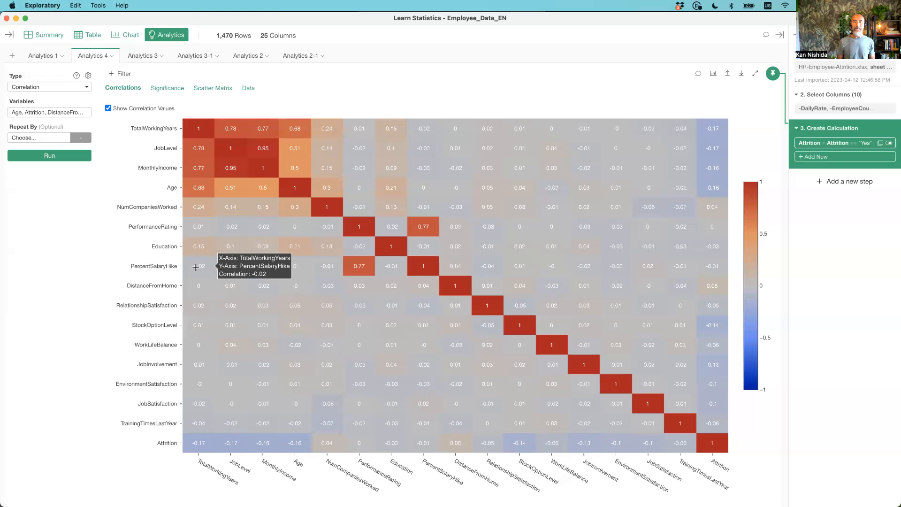
# Step: Examine the Significance chart and review the P Value Threshold to be Significant in the analytics properties
pyautogui.click(164, 89)
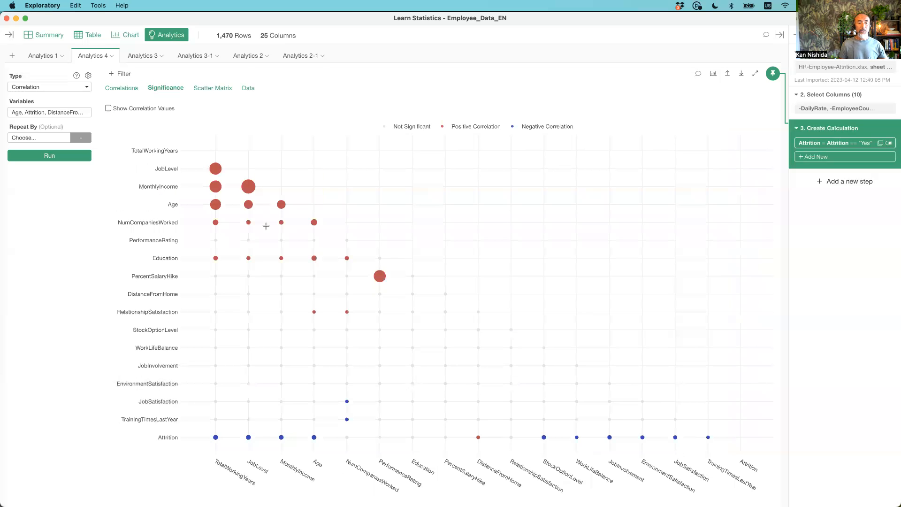
pyautogui.moveTo(231, 281)
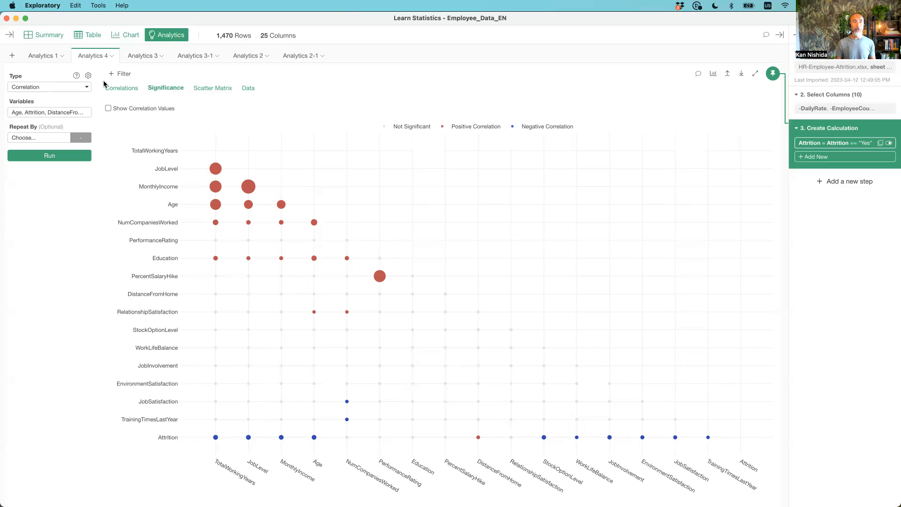
pyautogui.click(88, 75)
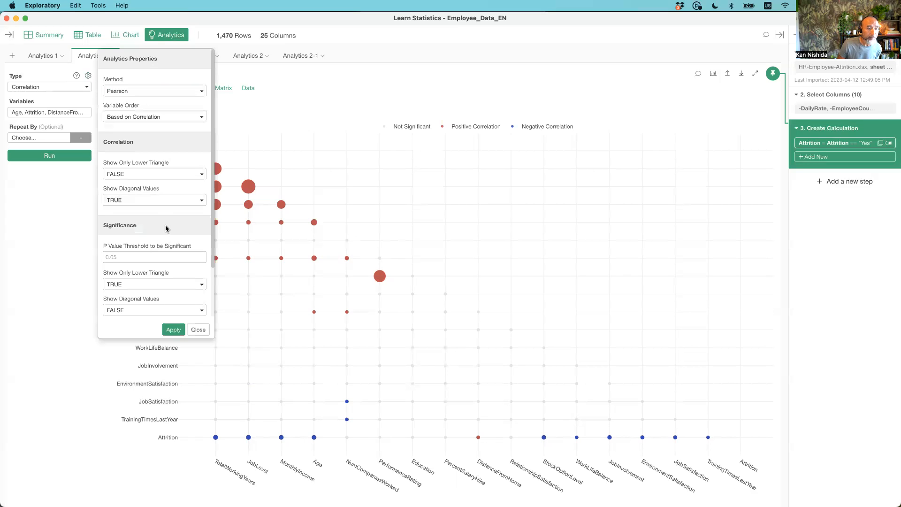
pyautogui.scroll(-3, 167, 230)
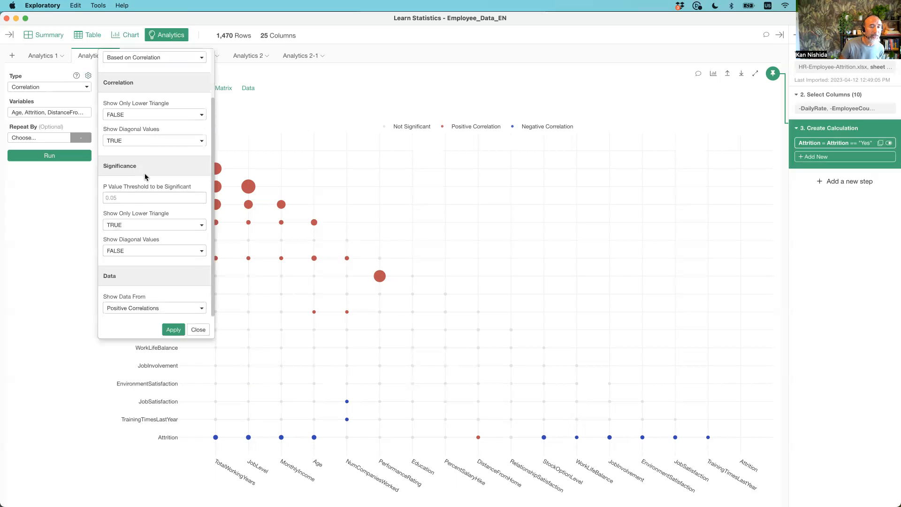
pyautogui.click(134, 199)
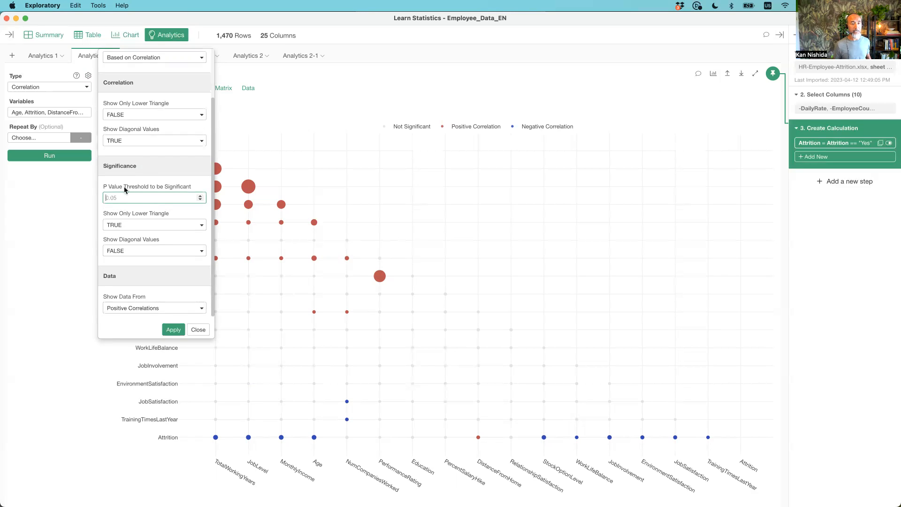
pyautogui.click(198, 330)
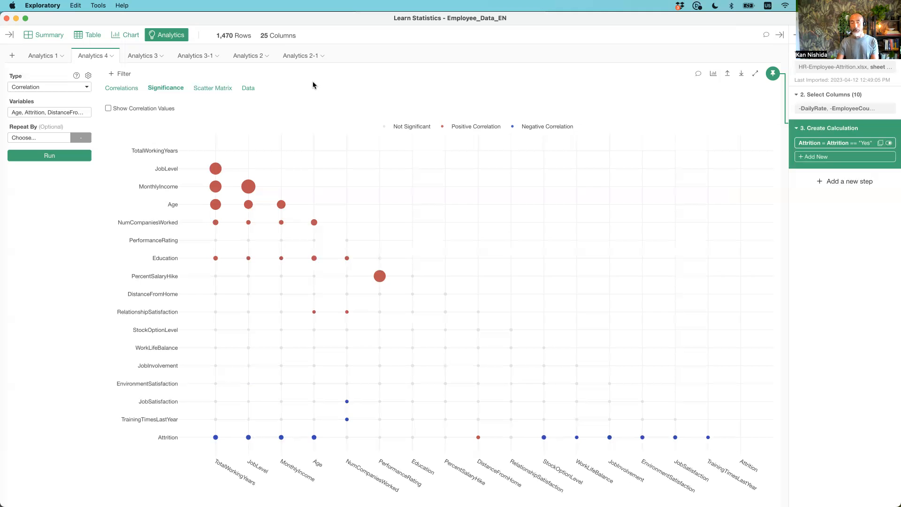
# Step: Switch to Keynote and start presenting Correlation-en.key from slide 82, showing the correlation matrices repeated by JobRole
pyautogui.press('super+Tab')
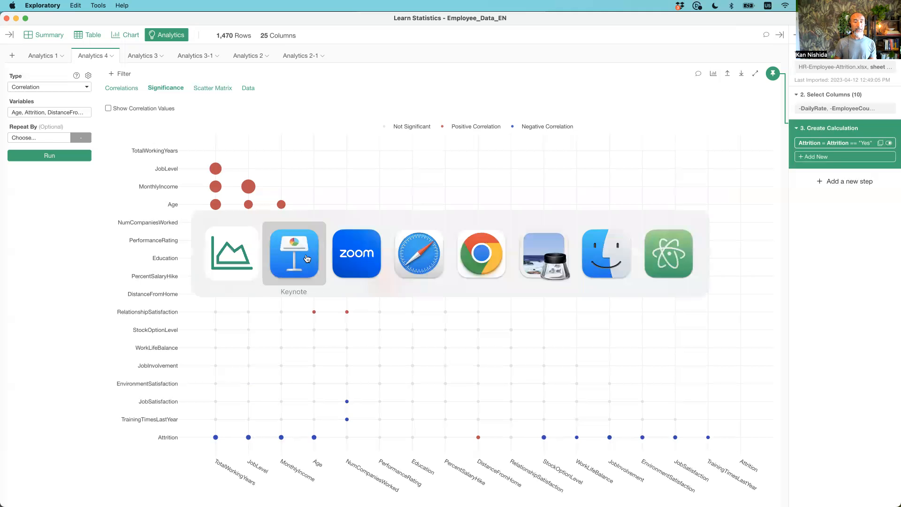
pyautogui.scroll(-6, 43, 340)
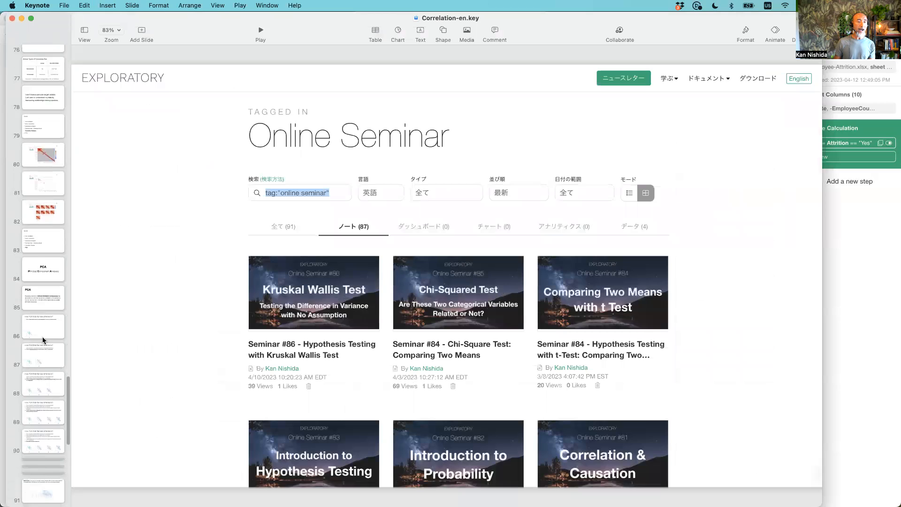
pyautogui.click(36, 239)
pyautogui.scroll(-2, 37, 226)
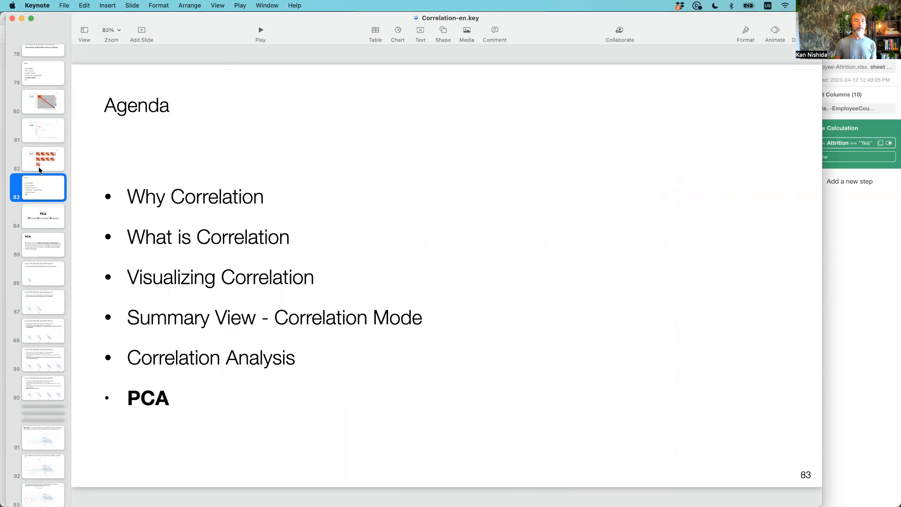
pyautogui.press('Up')
pyautogui.click(261, 31)
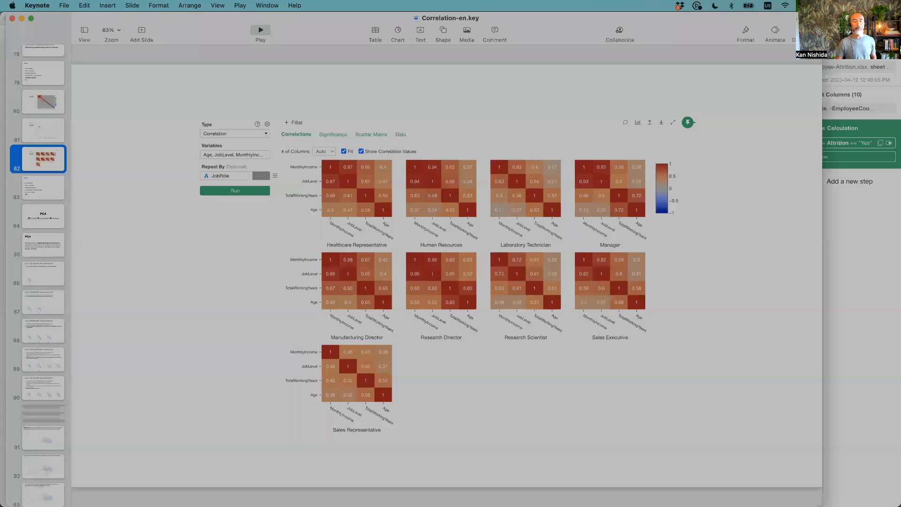
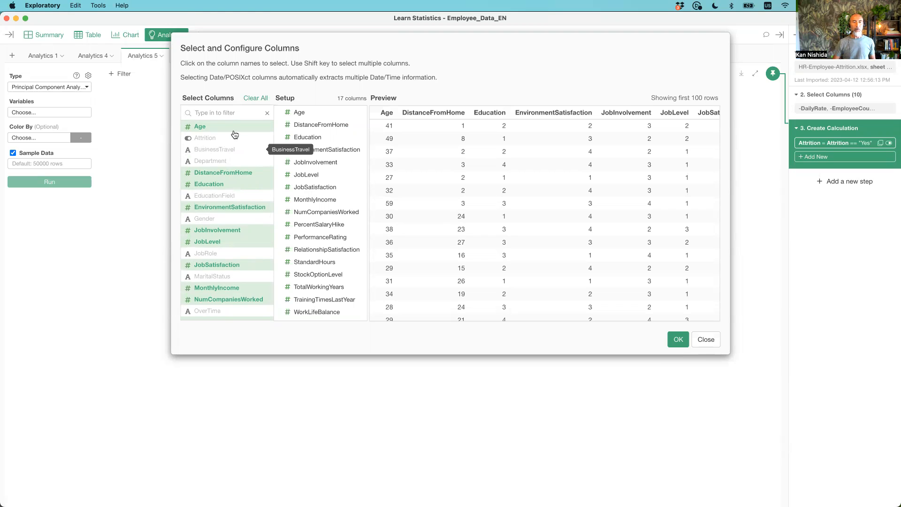
# Step: Run the Principal Component Analysis on the selected numeric columns from Age through WorkLifeBalance and review the chosen variables
pyautogui.click(679, 340)
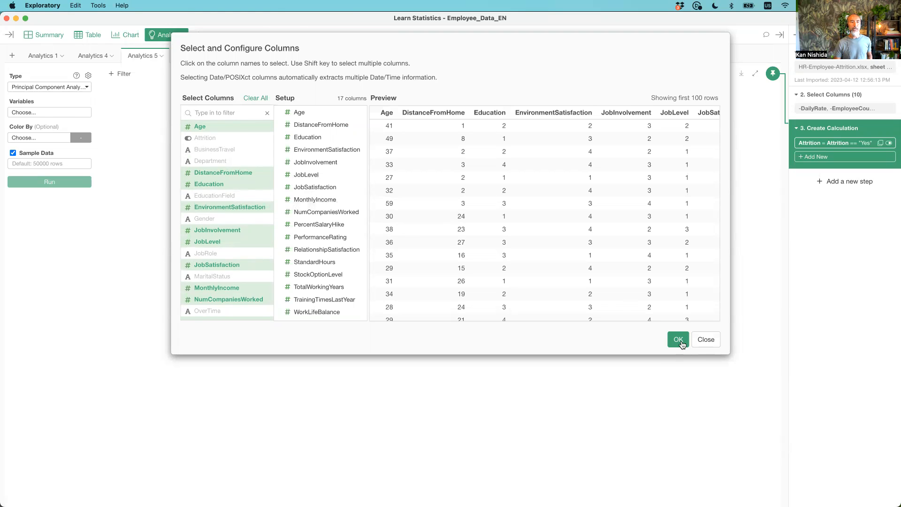
pyautogui.click(39, 181)
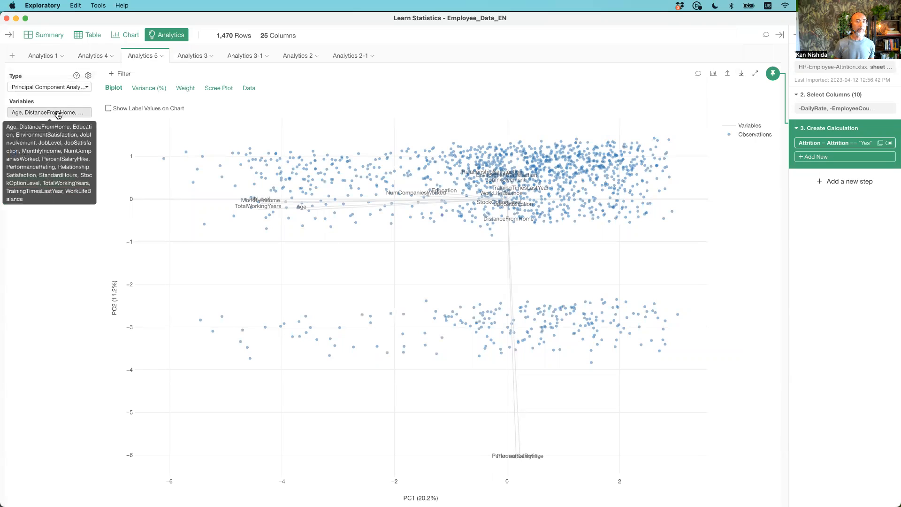
pyautogui.click(58, 113)
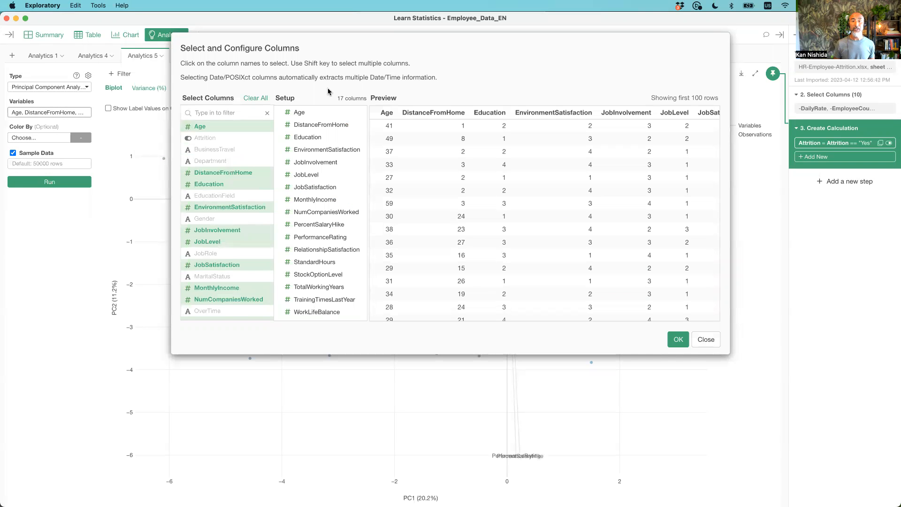
pyautogui.click(679, 341)
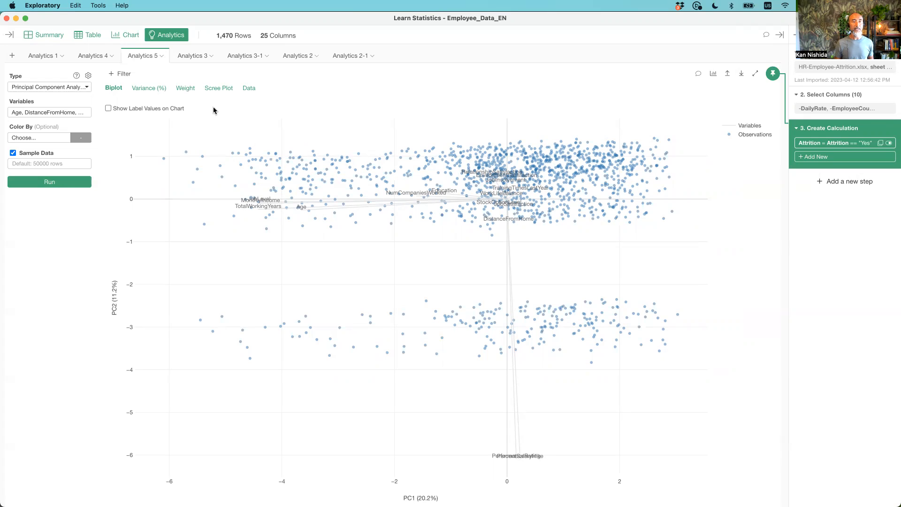
# Step: Examine how much variance components 1 and 2 explain in the Variance (%) chart
pyautogui.click(150, 89)
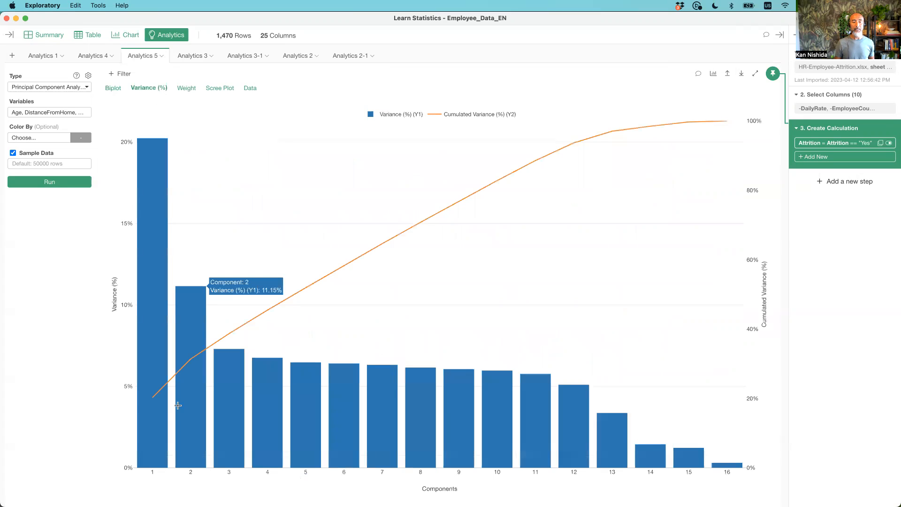
pyautogui.moveTo(143, 349)
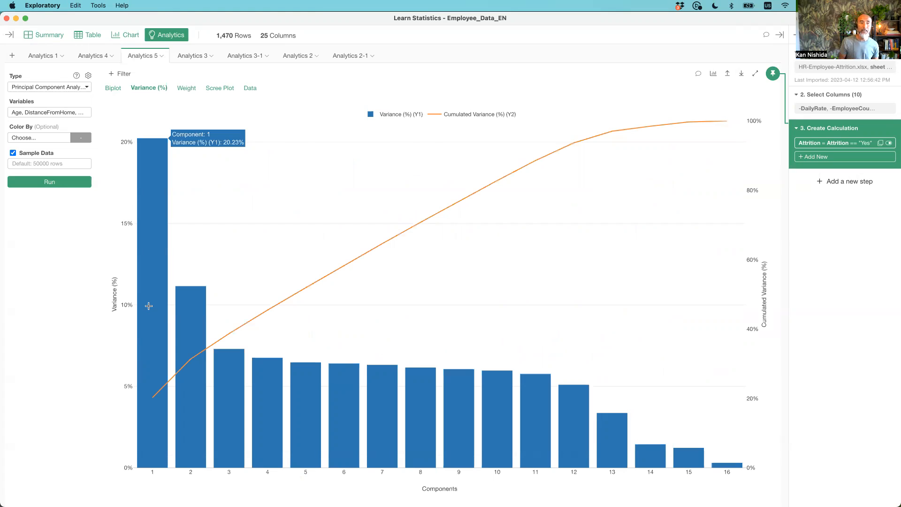
pyautogui.moveTo(191, 328)
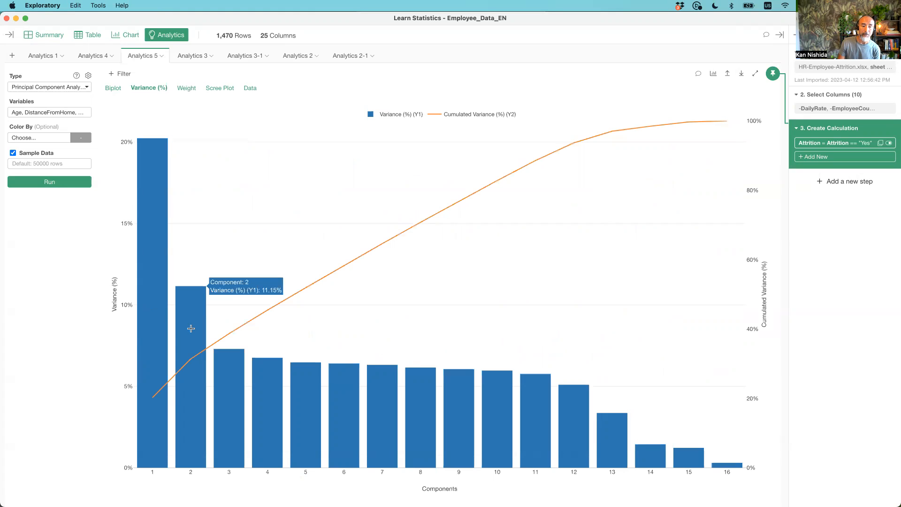
pyautogui.moveTo(188, 358)
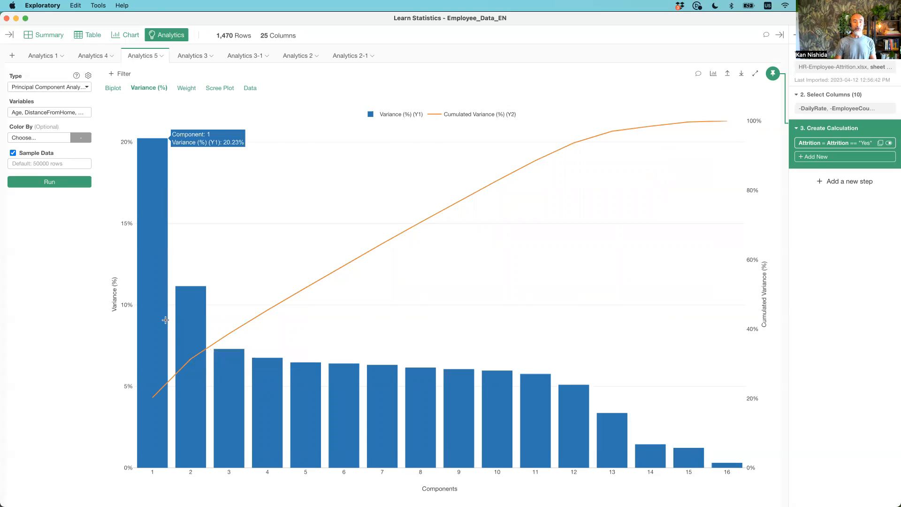
# Step: Inspect the JobLevel, MonthlyIncome and TotalWorkingYears lines up close in the Biplot, and restore the full view
pyautogui.click(111, 94)
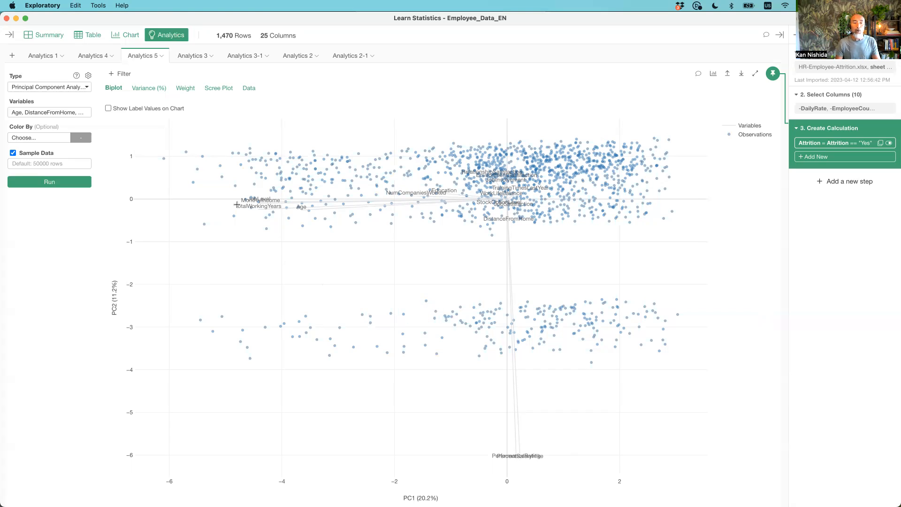
pyautogui.moveTo(227, 184)
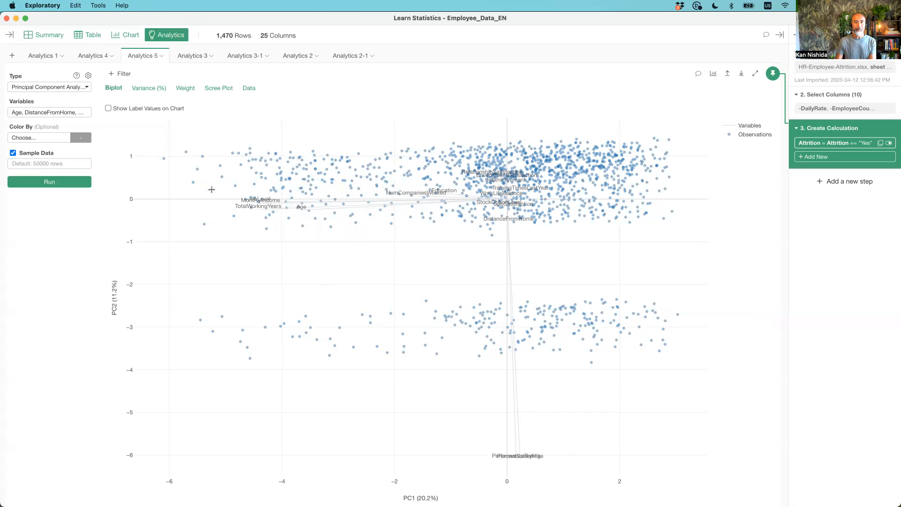
pyautogui.moveTo(212, 182); pyautogui.dragTo(305, 230)
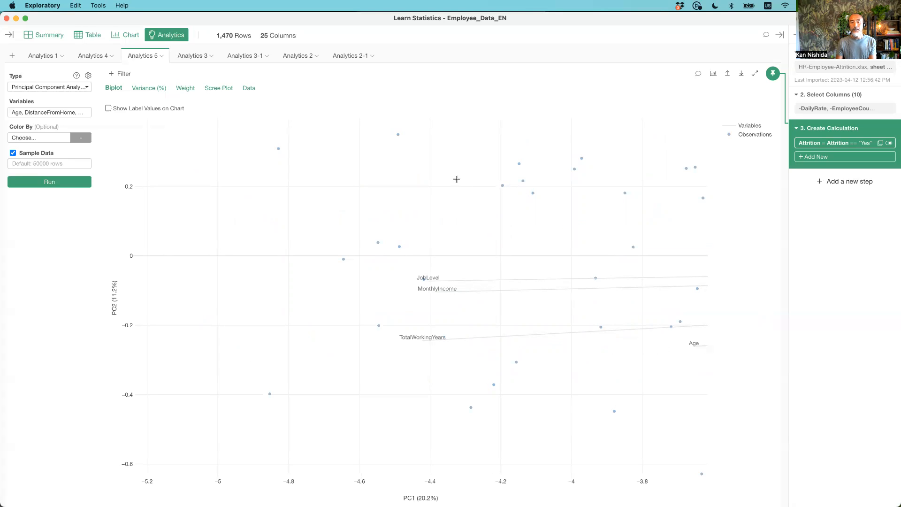
pyautogui.doubleClick(460, 202)
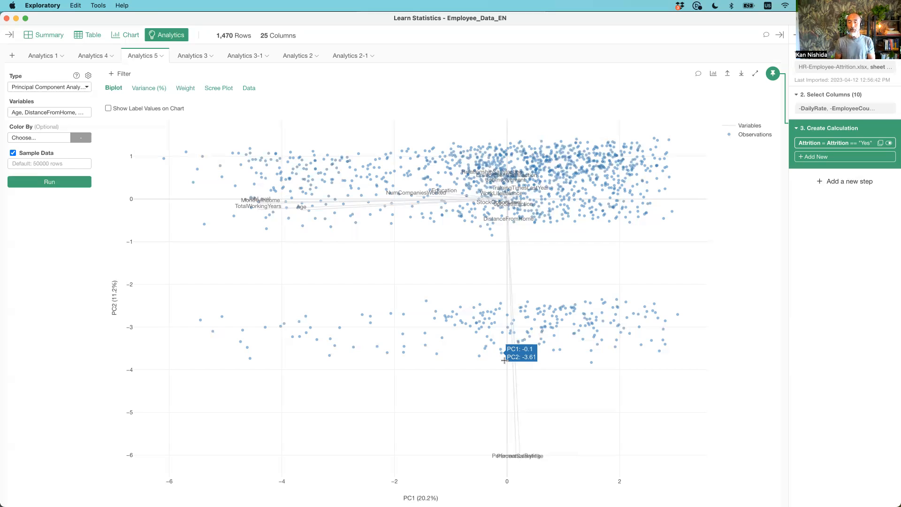
# Step: Inspect the PerformanceRating and PercentSalaryHike lines up close in the Biplot, and restore the full view
pyautogui.moveTo(480, 434); pyautogui.dragTo(570, 464)
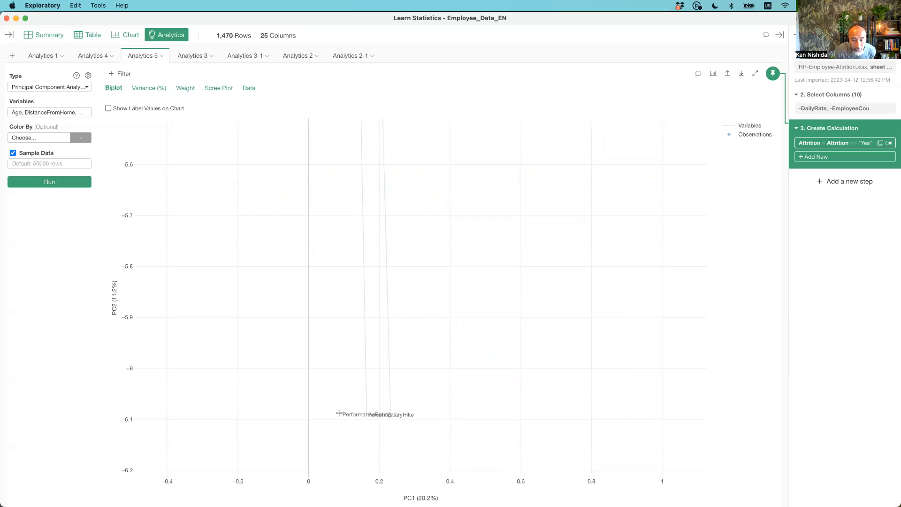
pyautogui.moveTo(331, 399); pyautogui.dragTo(427, 426)
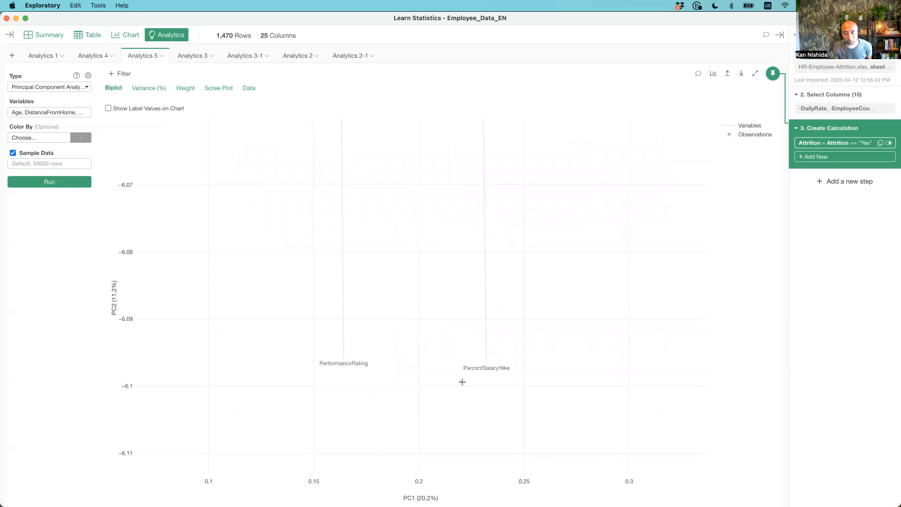
pyautogui.moveTo(488, 374)
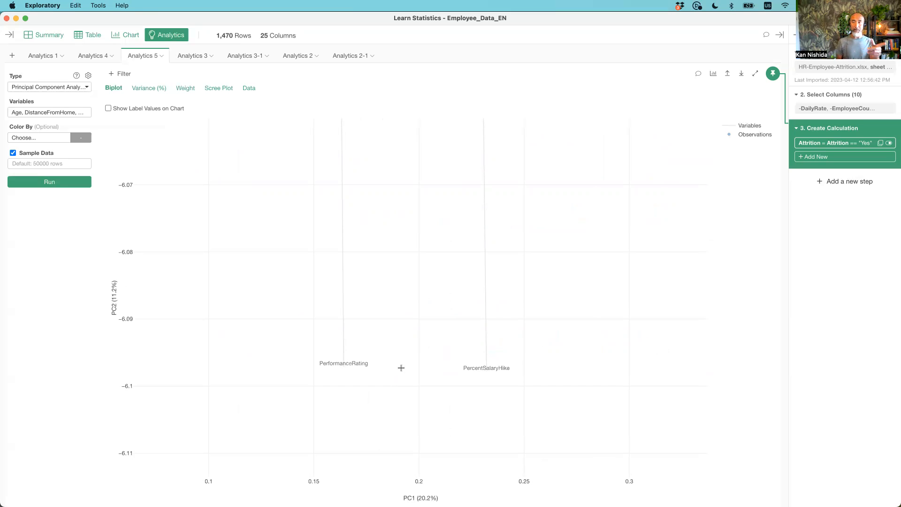
pyautogui.doubleClick(383, 237)
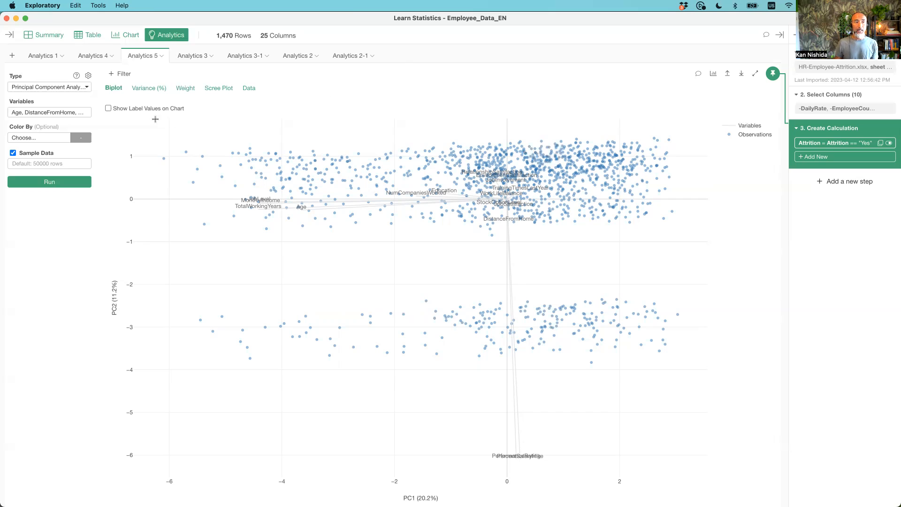
# Step: Remove PercentSalaryHike and PerformanceRating from the analysis variables and rerun the Principal Component Analysis
pyautogui.click(37, 112)
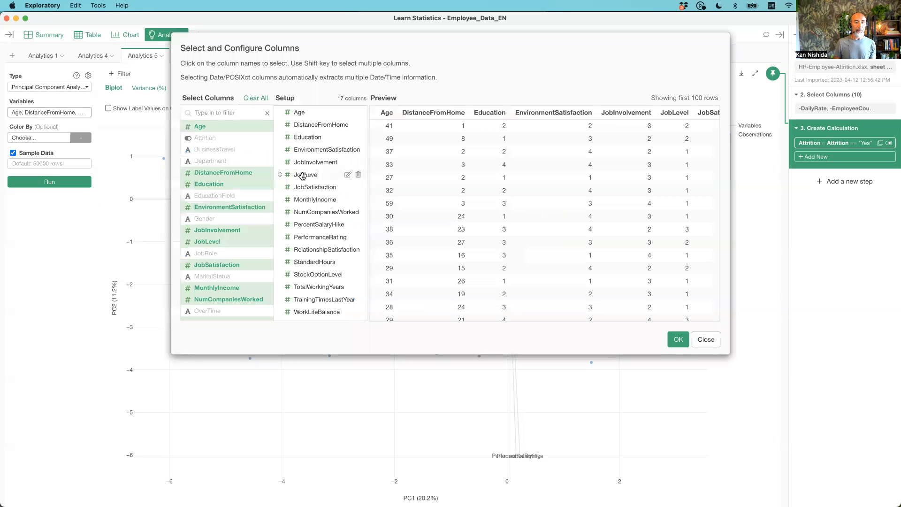
pyautogui.scroll(-5, 254, 226)
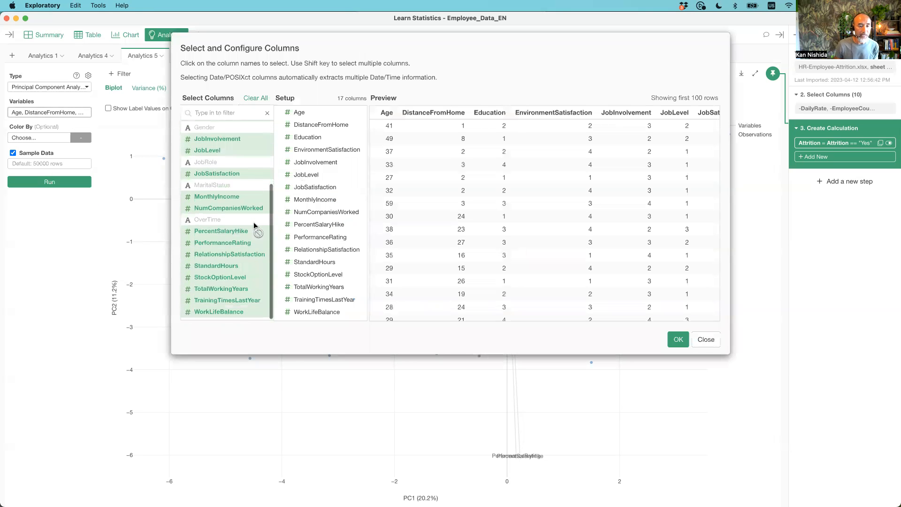
pyautogui.click(219, 232)
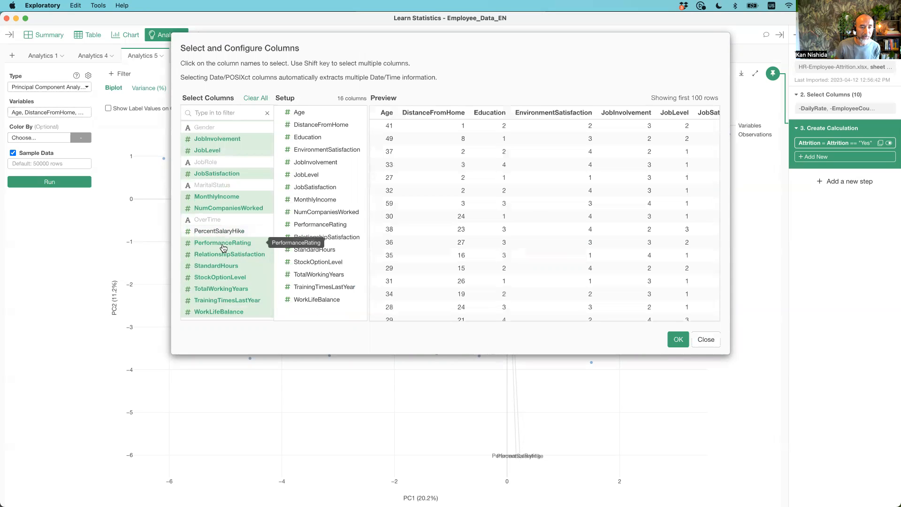
pyautogui.click(220, 240)
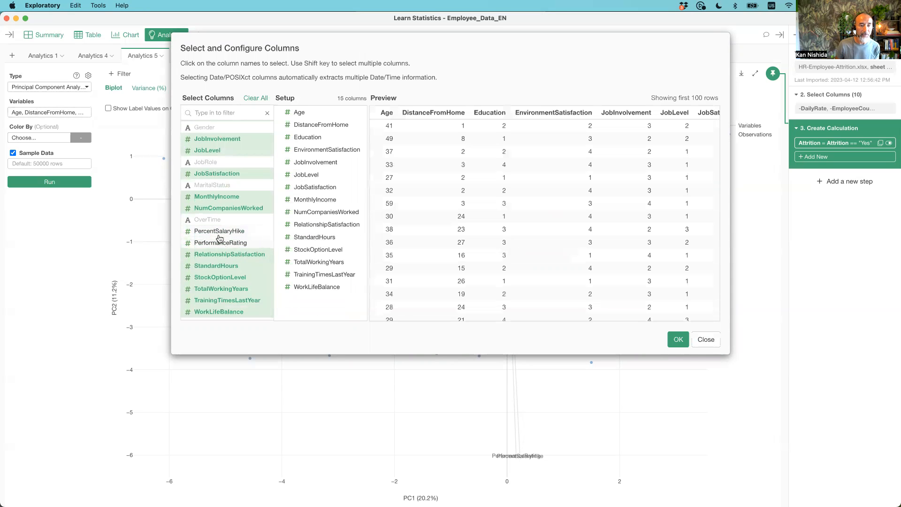
pyautogui.click(679, 341)
pyautogui.click(60, 182)
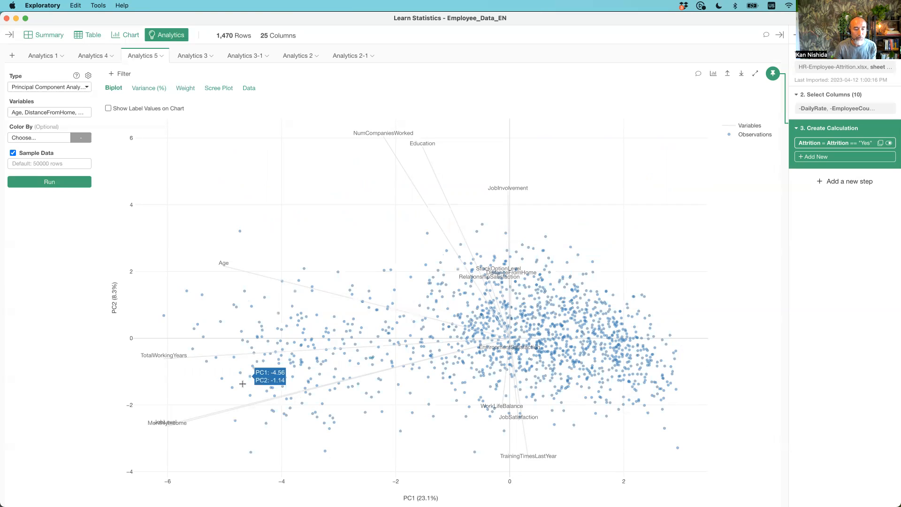
# Step: Compare the JobLevel and MonthlyIncome lines up close in the rerun Biplot, and restore the full view
pyautogui.moveTo(136, 415); pyautogui.dragTo(208, 432)
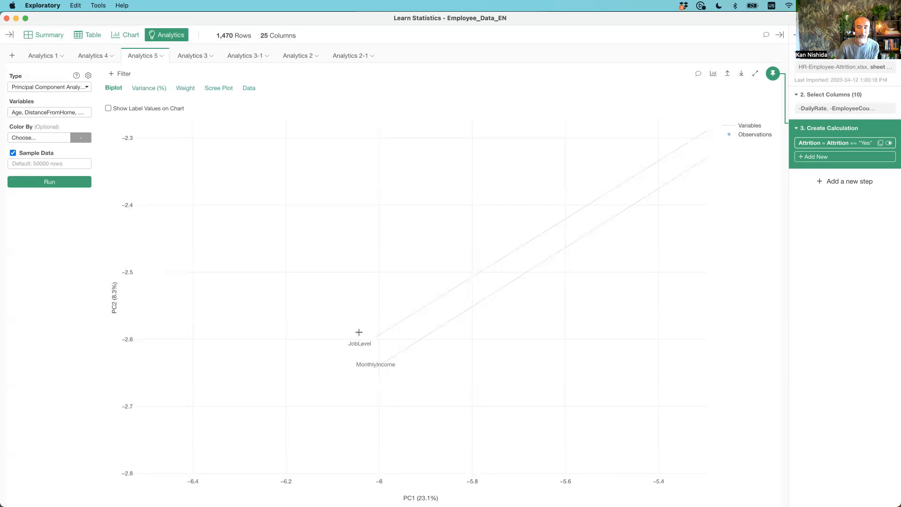
pyautogui.doubleClick(568, 172)
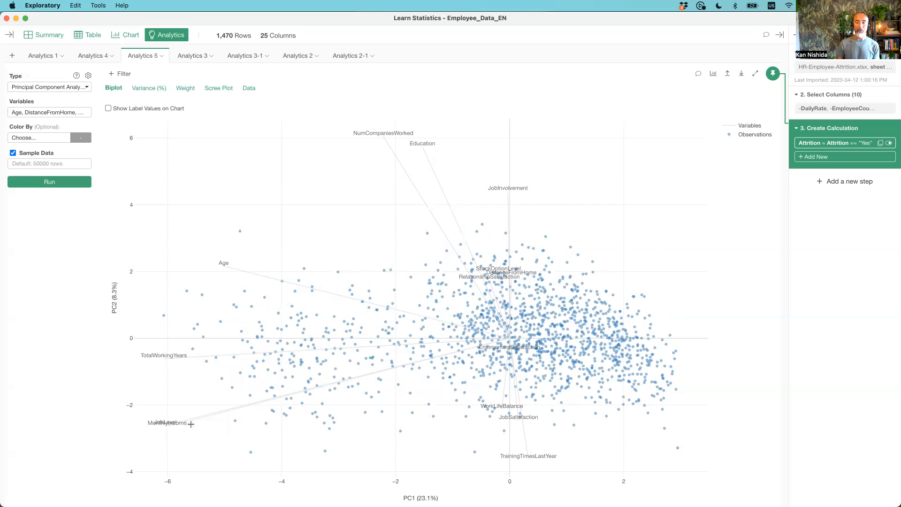
# Step: Switch to Keynote, present the Biplot Chart slides of Correlation-en.key from slide 91 to slide 96, and end the slideshow
pyautogui.press('super+Tab')
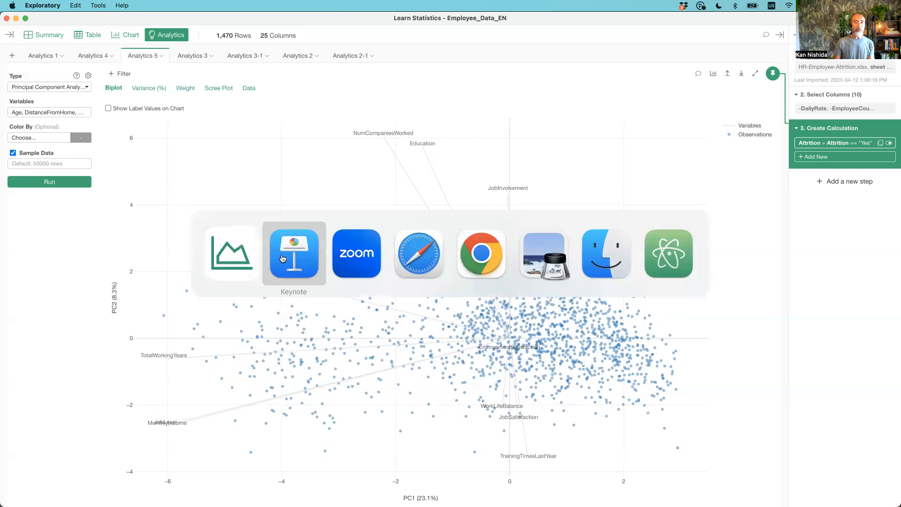
pyautogui.scroll(-5, 41, 307)
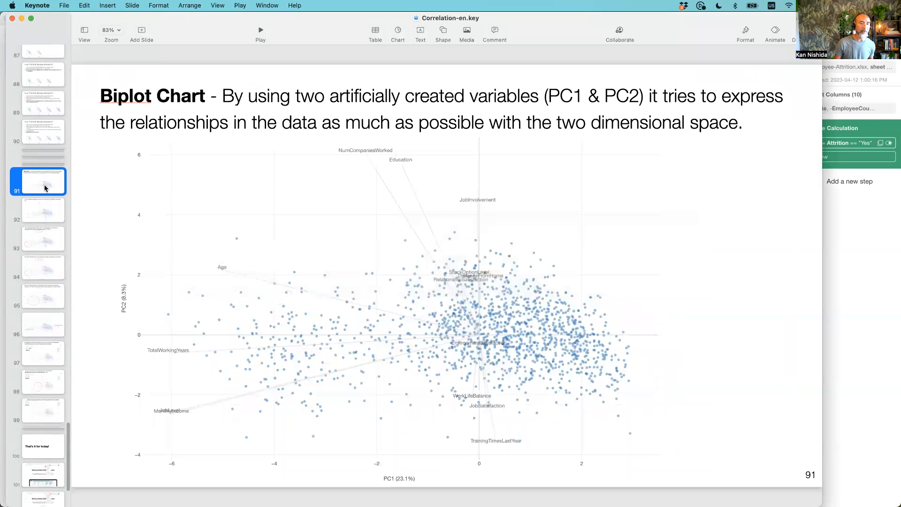
pyautogui.click(261, 31)
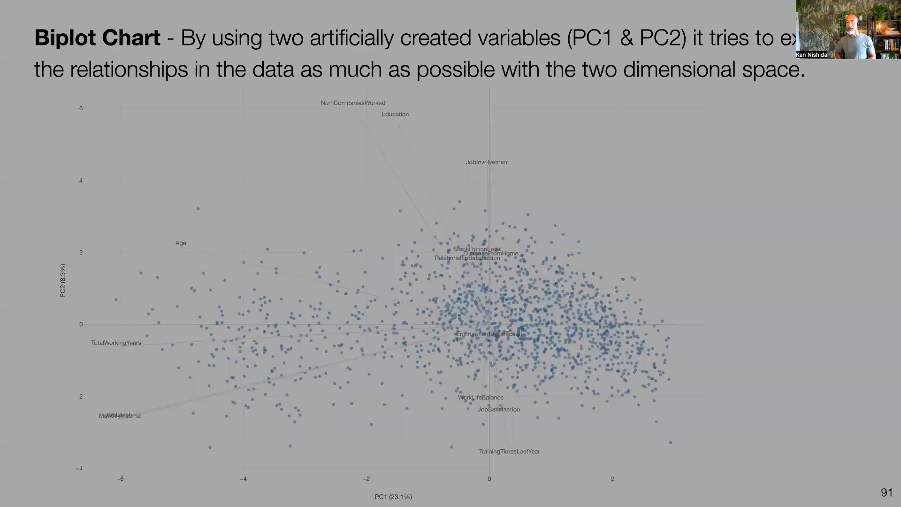
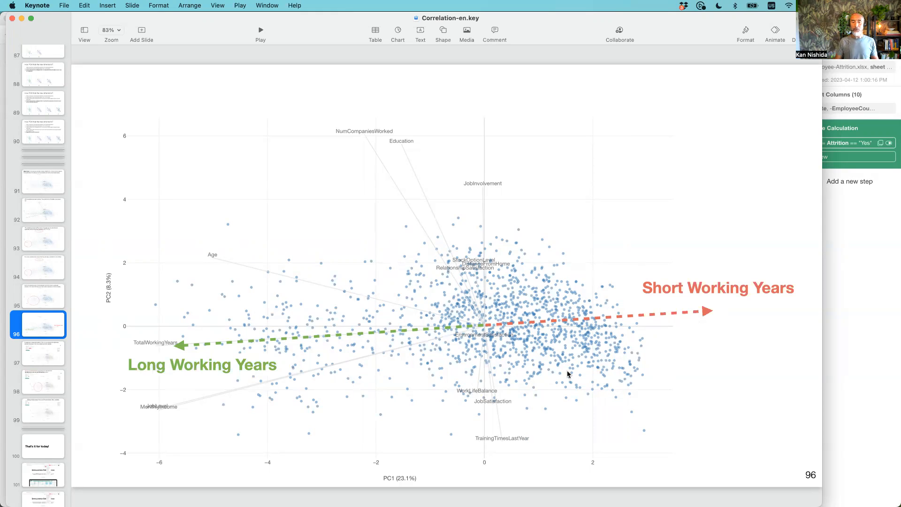
pyautogui.click(261, 32)
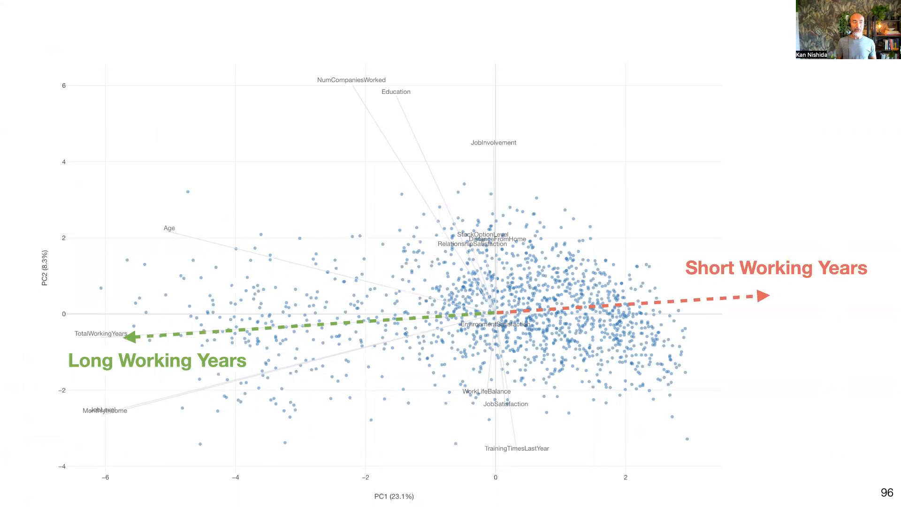
pyautogui.press('Escape')
# Step: Switch back to Exploratory, color the Principal Component Analysis by JobRole, and rerun it to examine the Biplot
pyautogui.press('super+Tab')
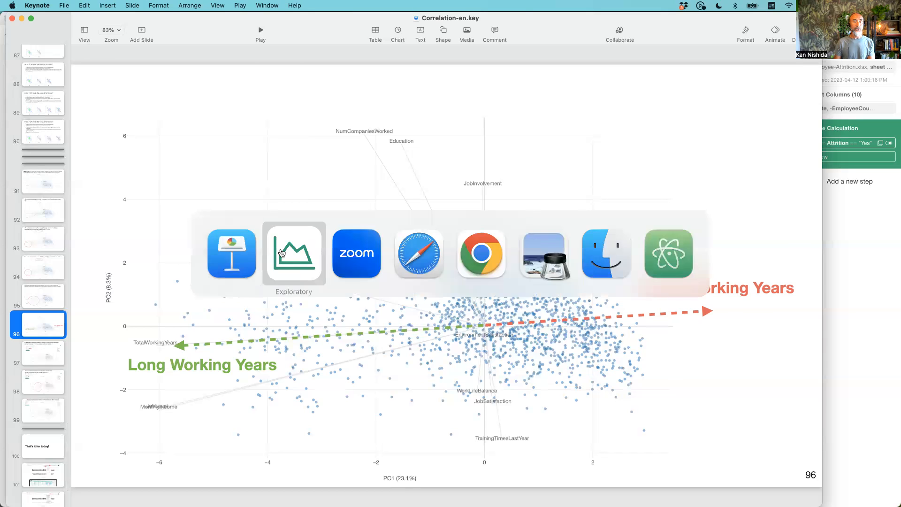
pyautogui.click(49, 139)
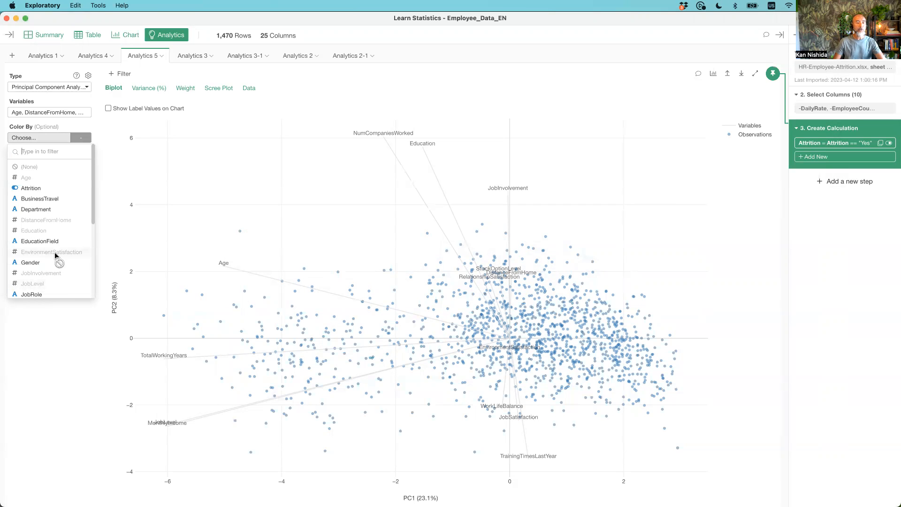
pyautogui.scroll(-3, 54, 252)
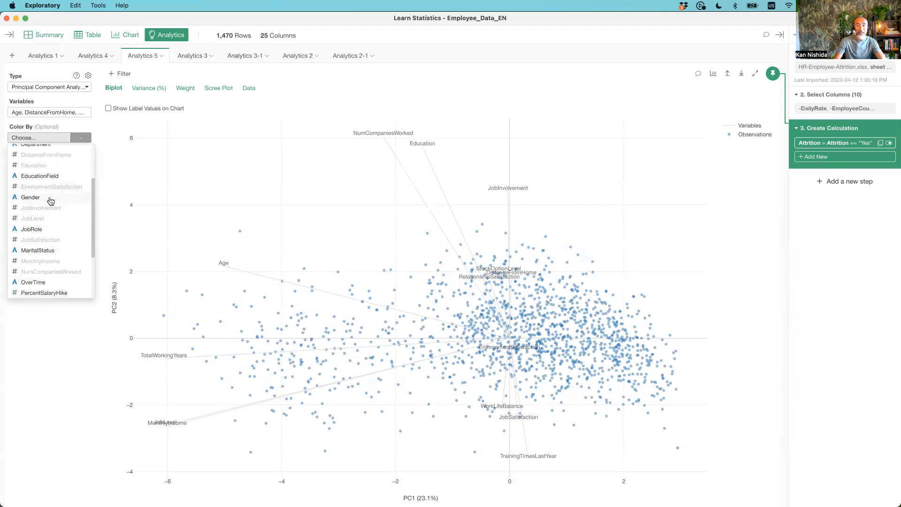
pyautogui.scroll(-2, 51, 201)
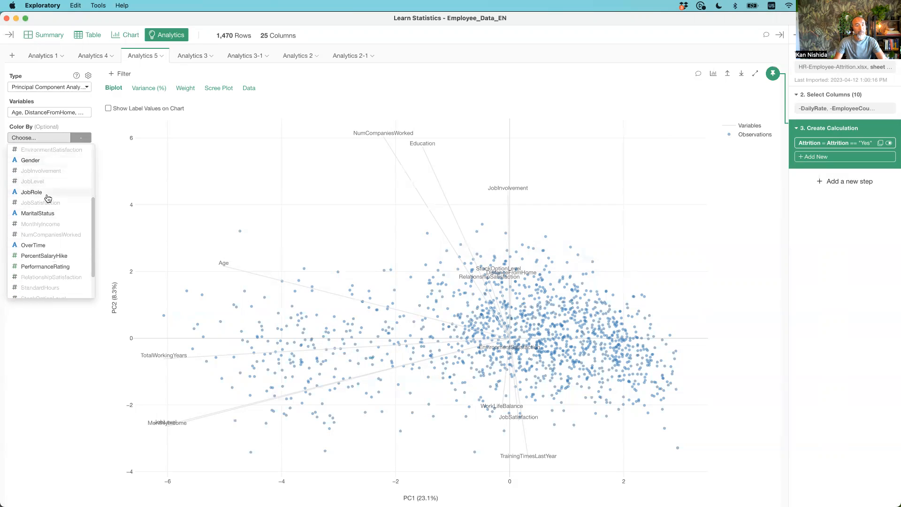
pyautogui.click(47, 194)
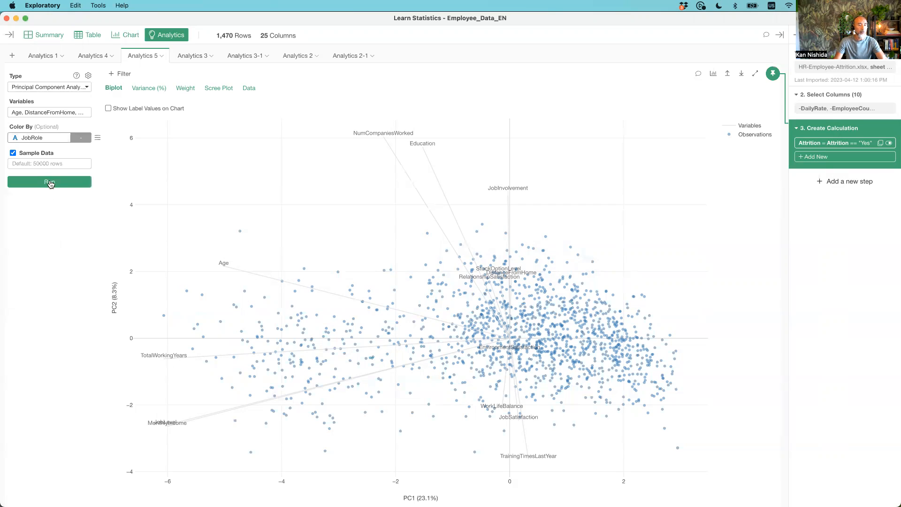
pyautogui.click(50, 182)
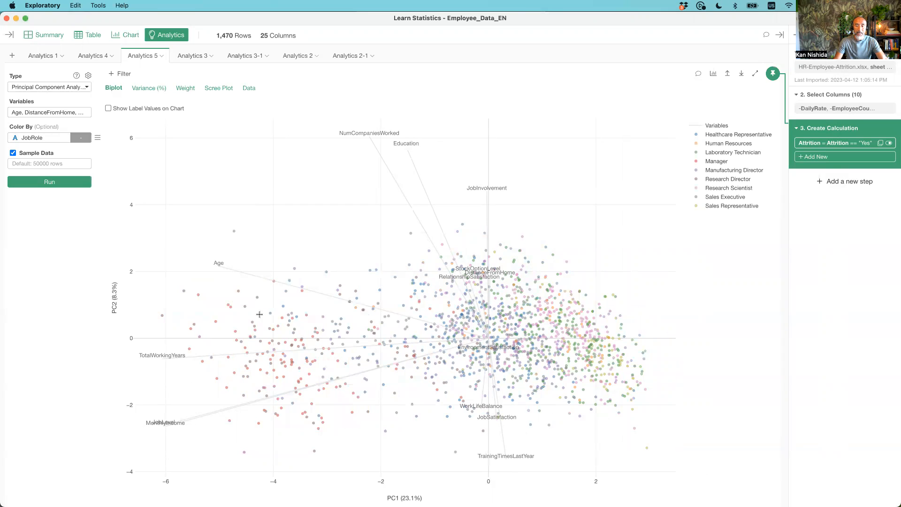
pyautogui.moveTo(239, 369)
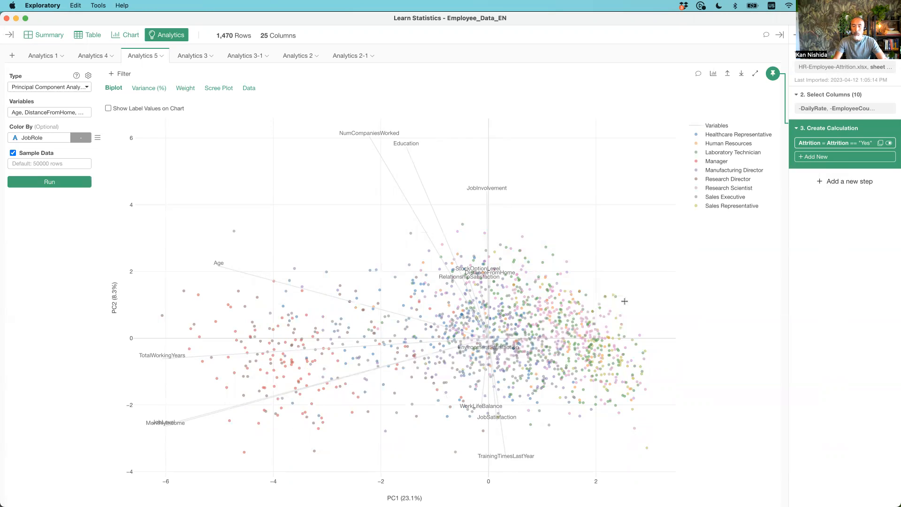
# Step: Inspect the JobRole of individual points on the positive PC1 side of the Biplot, and reopen the Correlation significance results in Analytics 4
pyautogui.moveTo(622, 297)
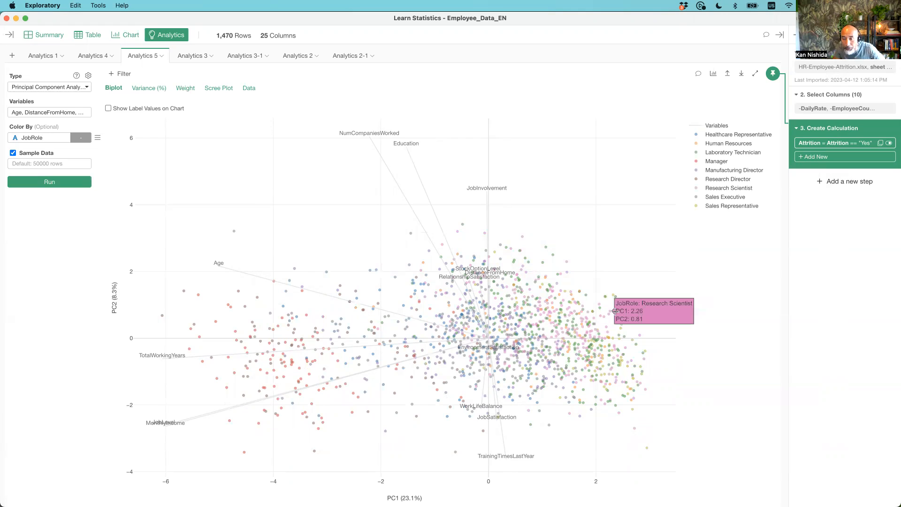
pyautogui.moveTo(622, 330)
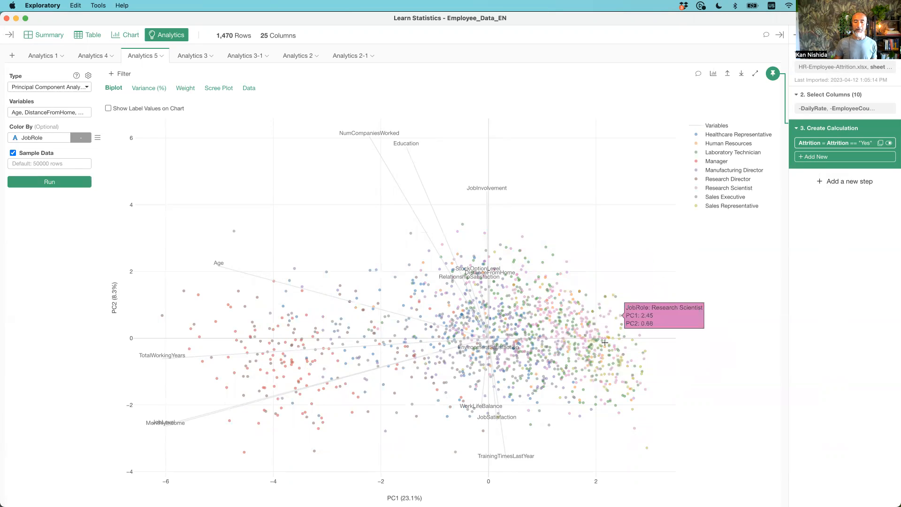
pyautogui.moveTo(584, 294)
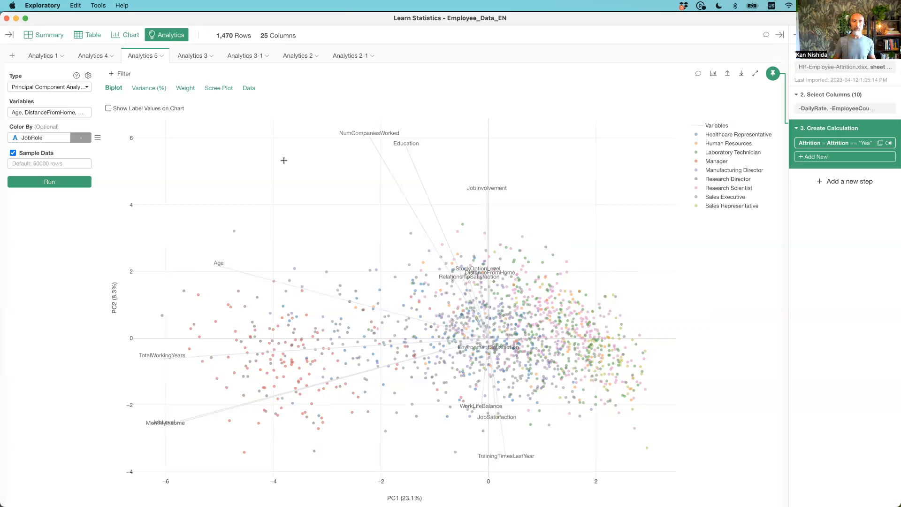
pyautogui.click(93, 56)
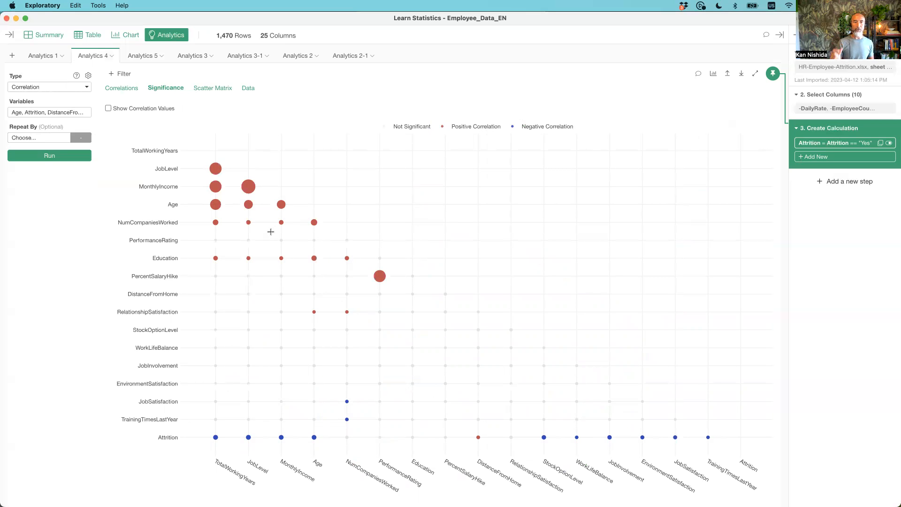
# Step: Show the summary of all columns correlated with MonthlyIncome, and create a scatter chart from TotalWorkingYears
pyautogui.click(45, 38)
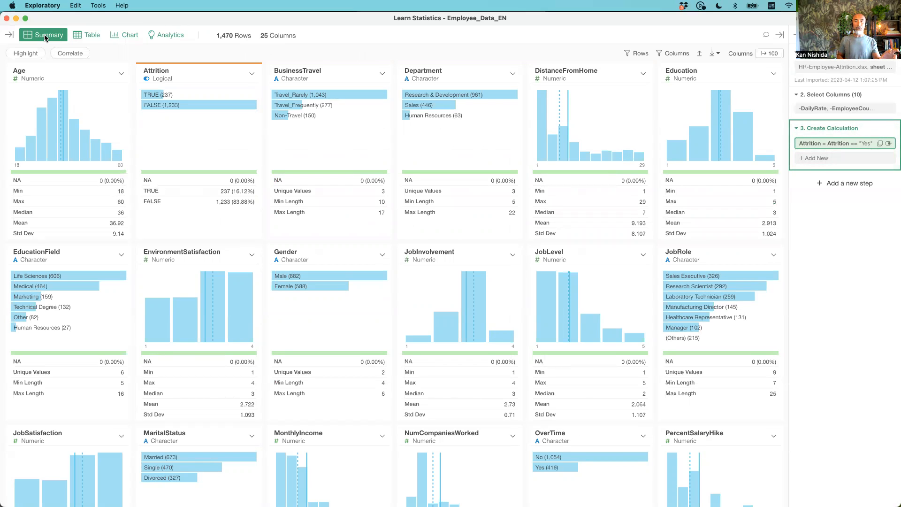
pyautogui.click(83, 54)
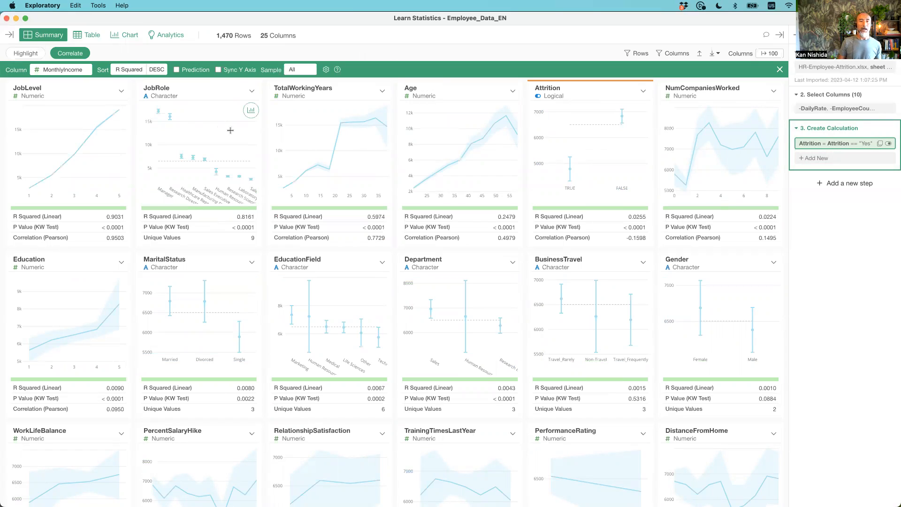
pyautogui.click(320, 112)
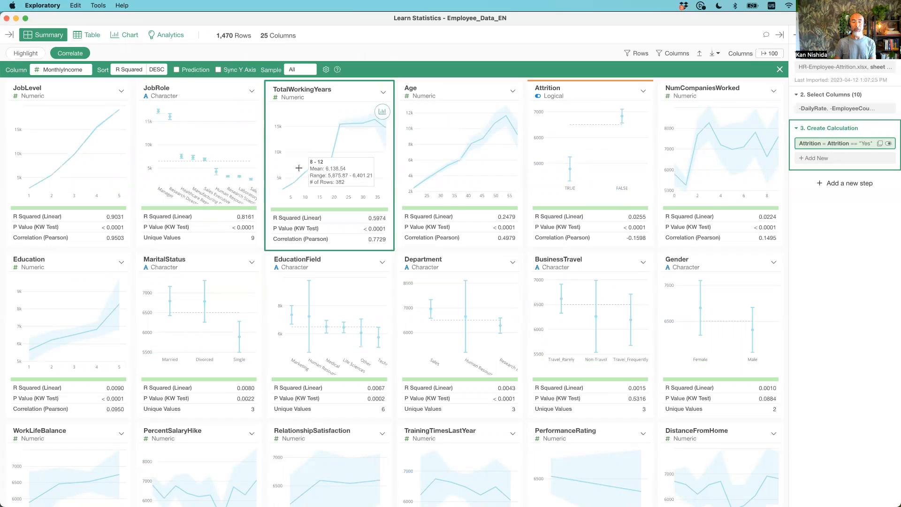
pyautogui.click(384, 93)
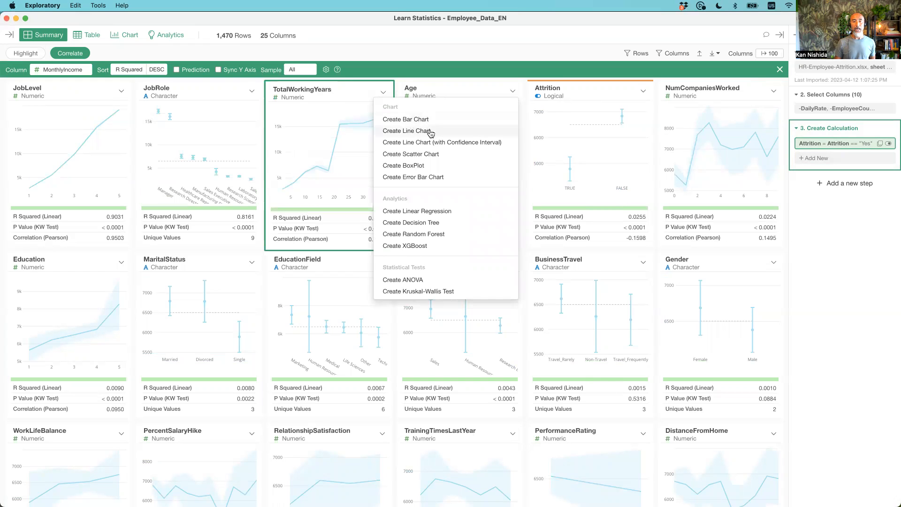
pyautogui.click(418, 156)
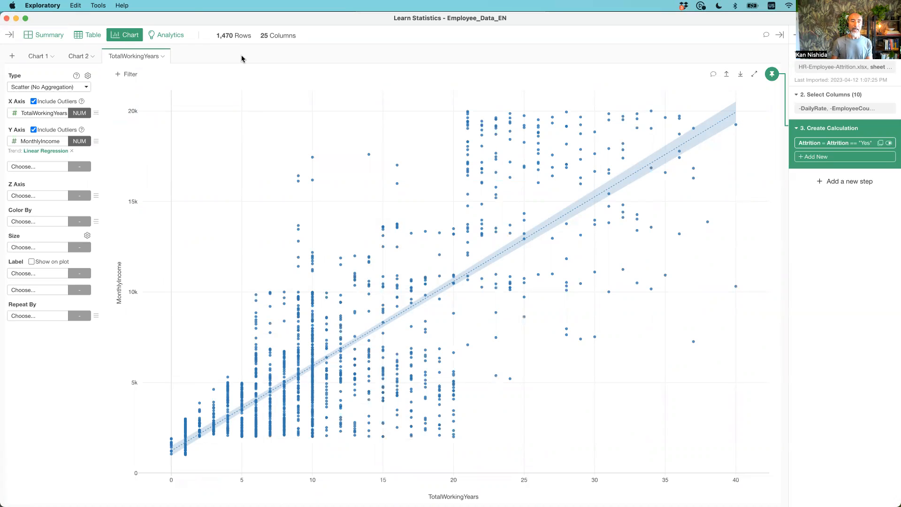
# Step: Switch to Keynote and present the closing slides of Correlation-en.key from slide 100, "That's it for today!", through to the Information slide
pyautogui.press('super+Tab')
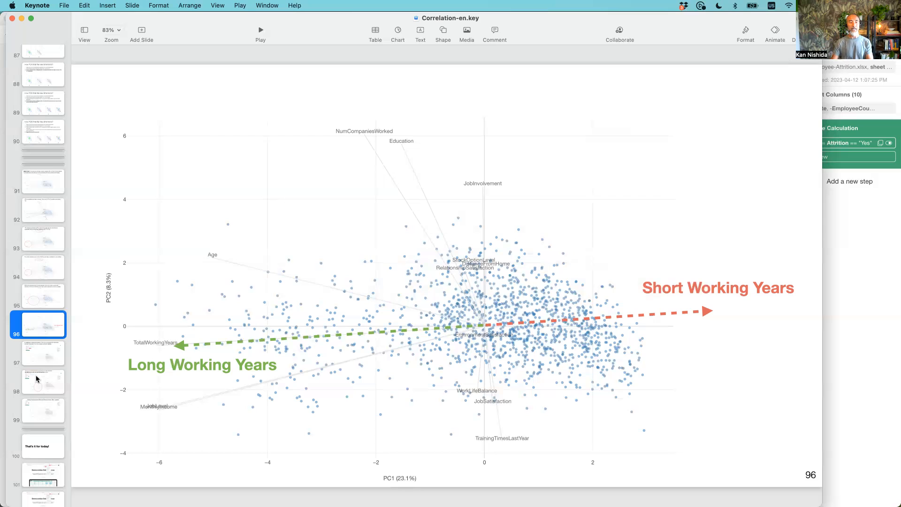
pyautogui.click(34, 454)
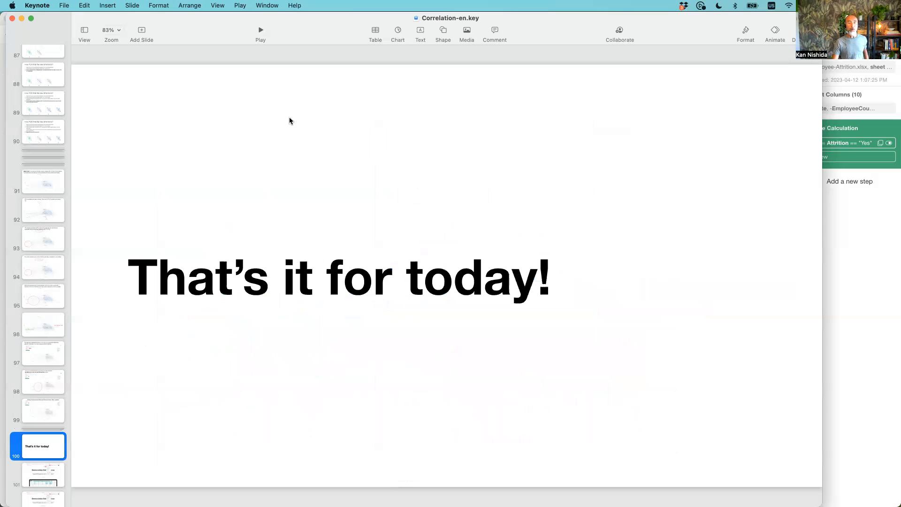
pyautogui.click(260, 31)
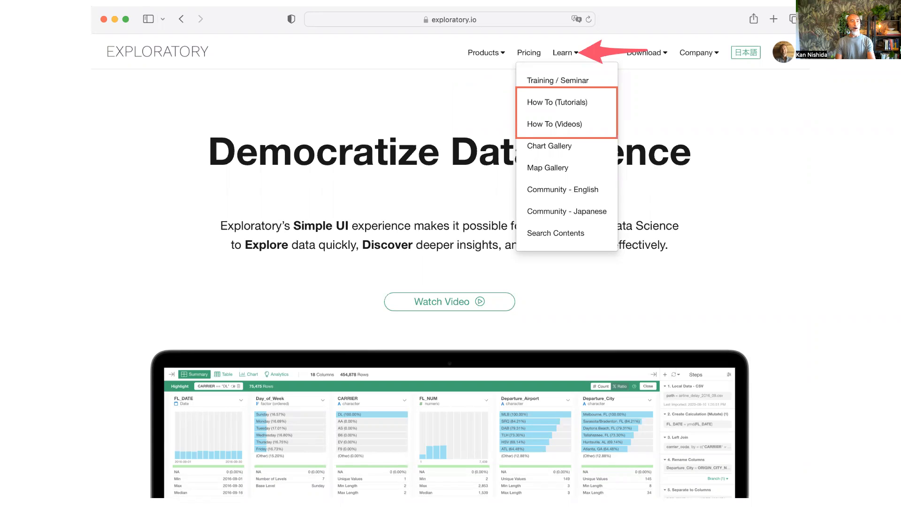
pyautogui.press('Right')
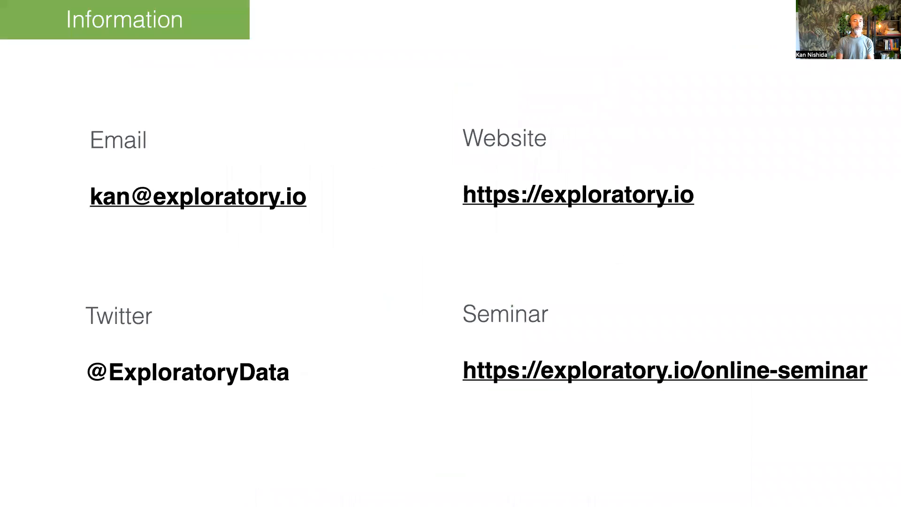